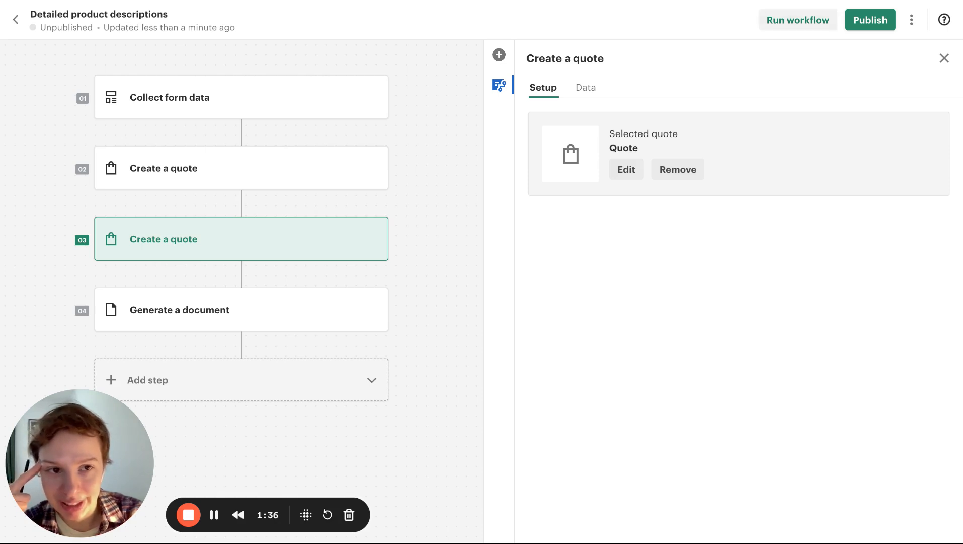
Run the workflow and select Smart light, Smart lock and Glass break sensor in the product form
click(797, 20)
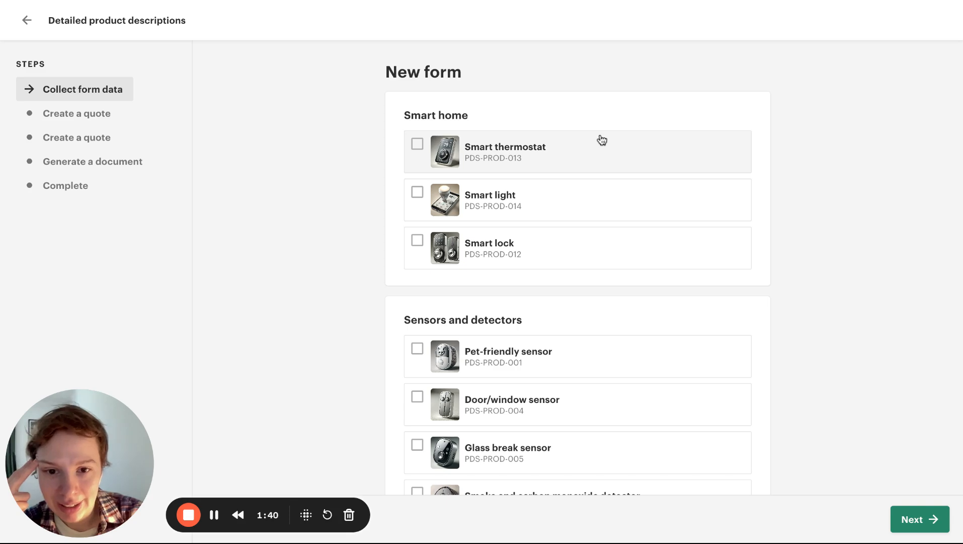
scroll(488, 379, down, 5)
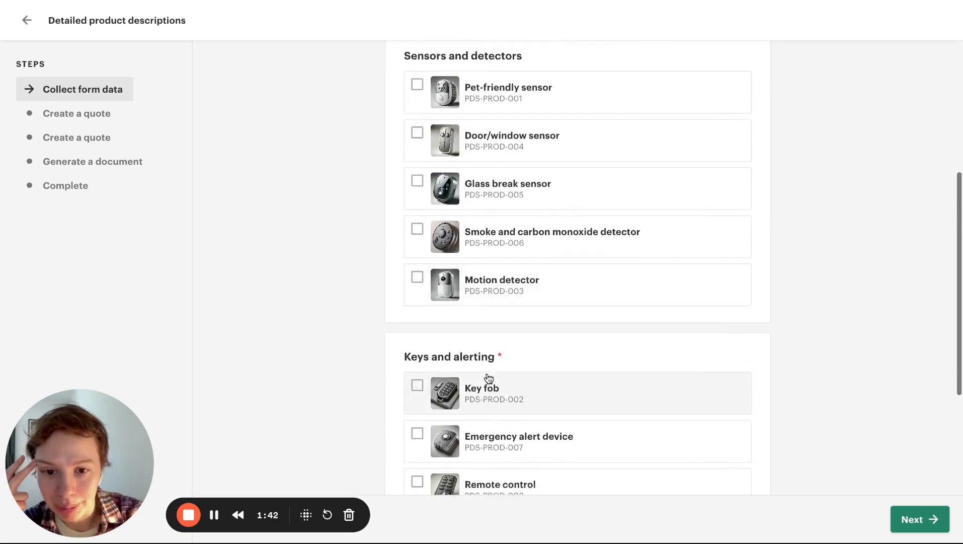
scroll(487, 378, down, 4)
scroll(486, 376, up, 9)
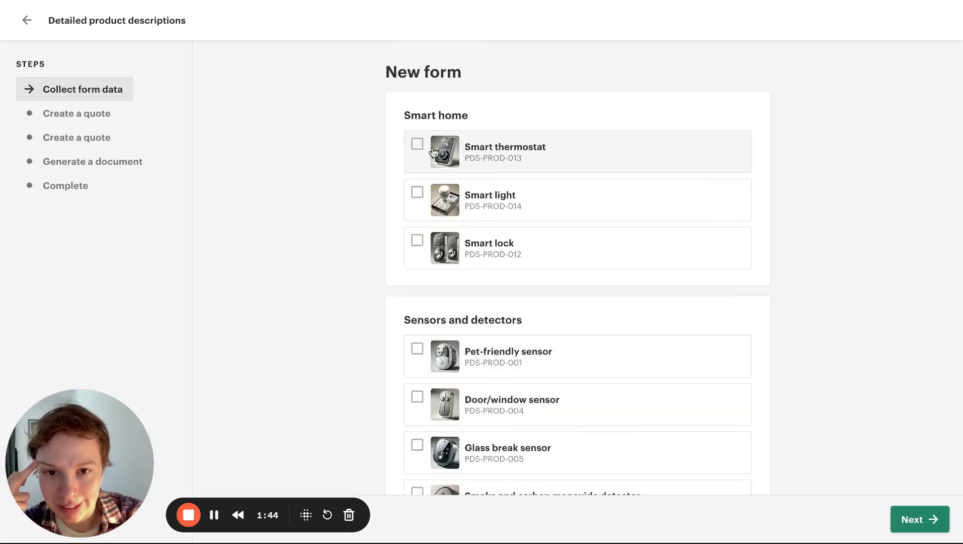
click(416, 194)
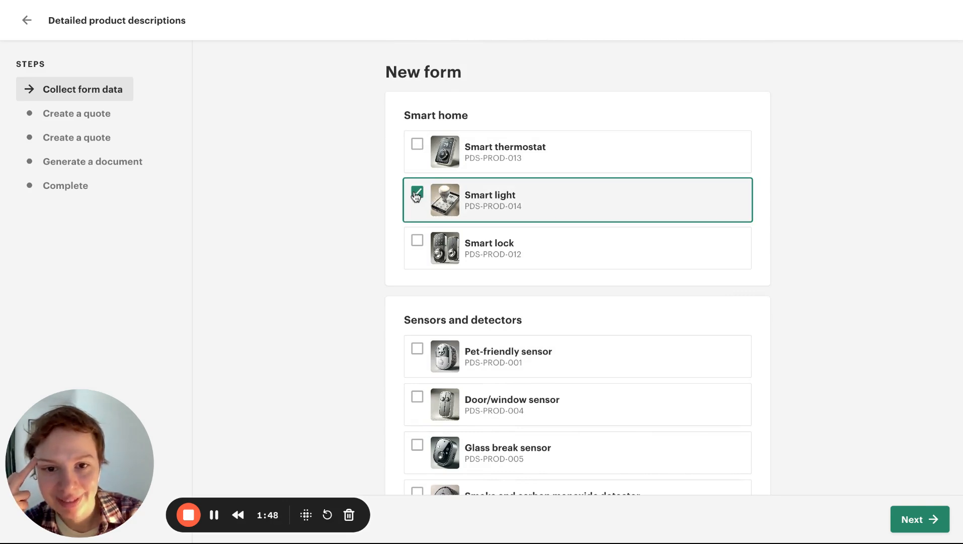
click(417, 242)
scroll(416, 227, down, 5)
click(416, 202)
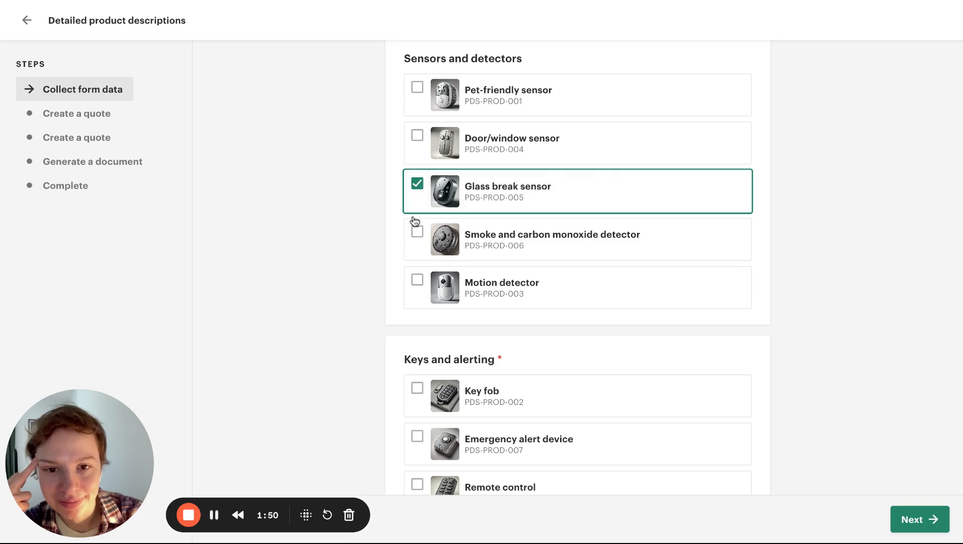
scroll(418, 231, up, 5)
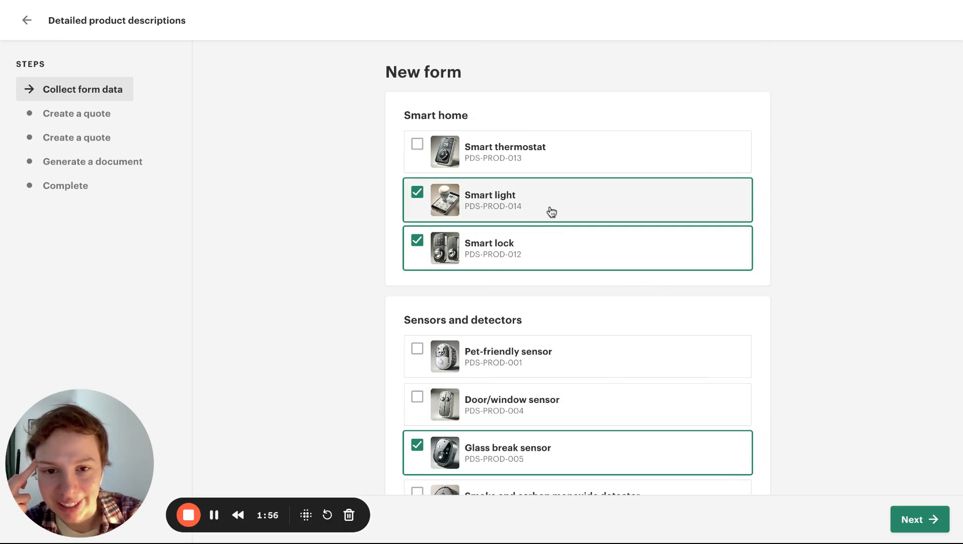
Select Key fob and Keypad under Keys and alerting and submit the form to create the quote
scroll(525, 241, down, 3)
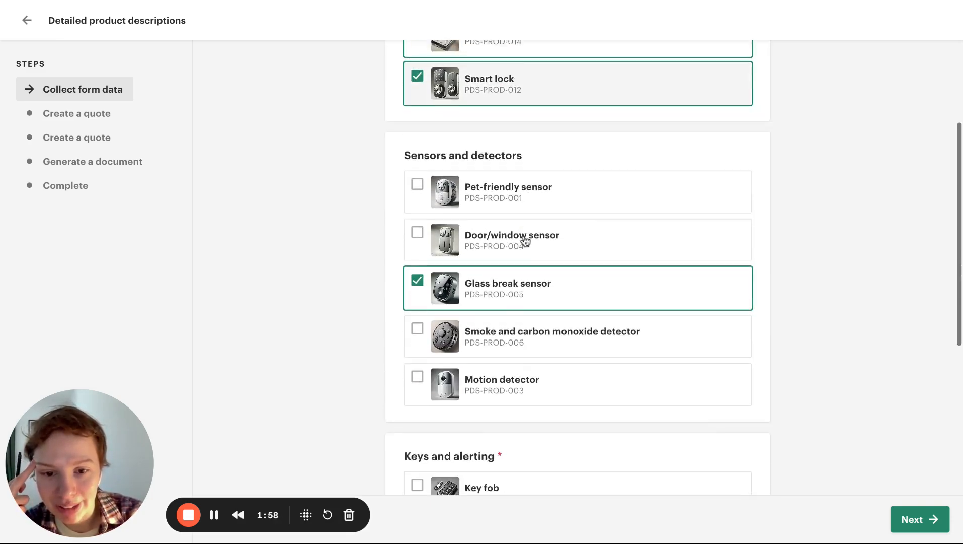
scroll(525, 240, down, 2)
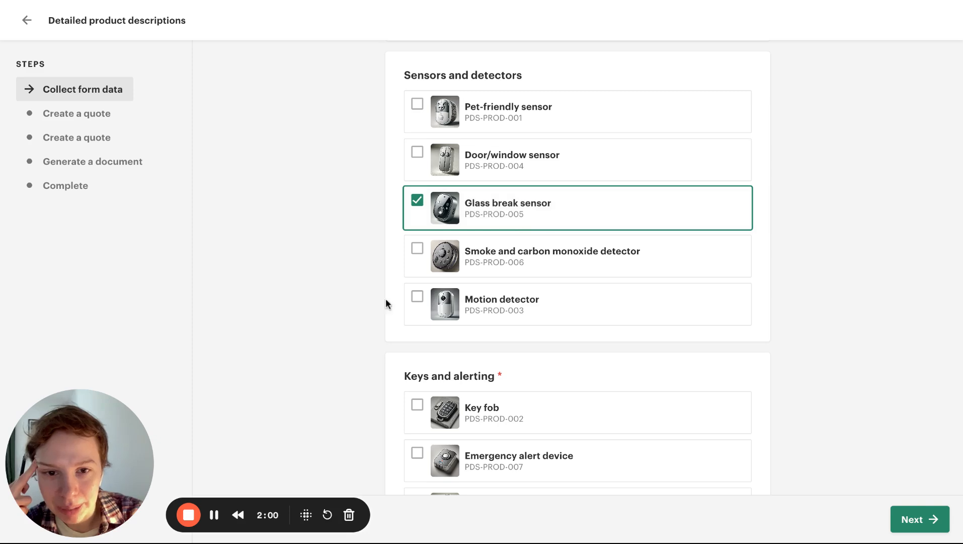
click(417, 405)
scroll(417, 405, down, 4)
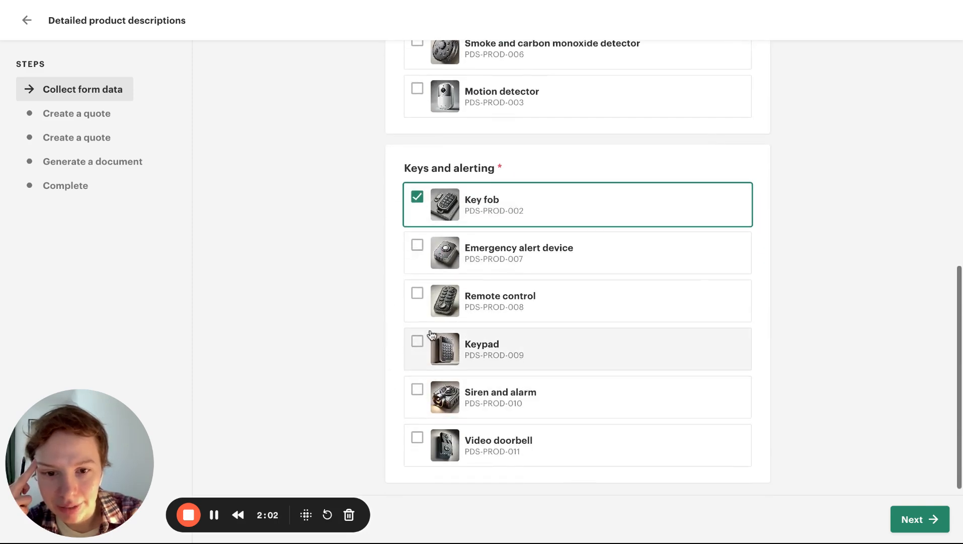
click(431, 335)
click(924, 516)
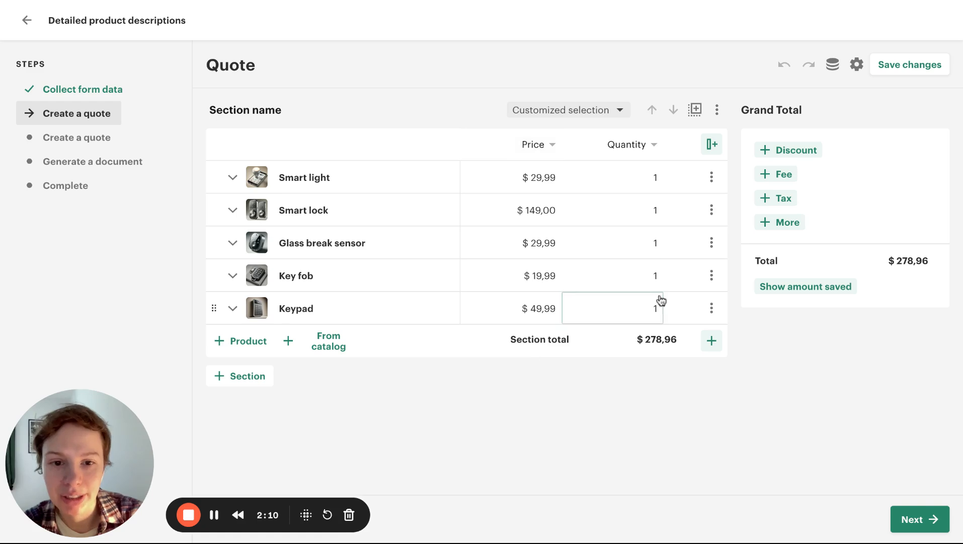
Continue through both quote steps and generate the document without adding any recipients
click(919, 526)
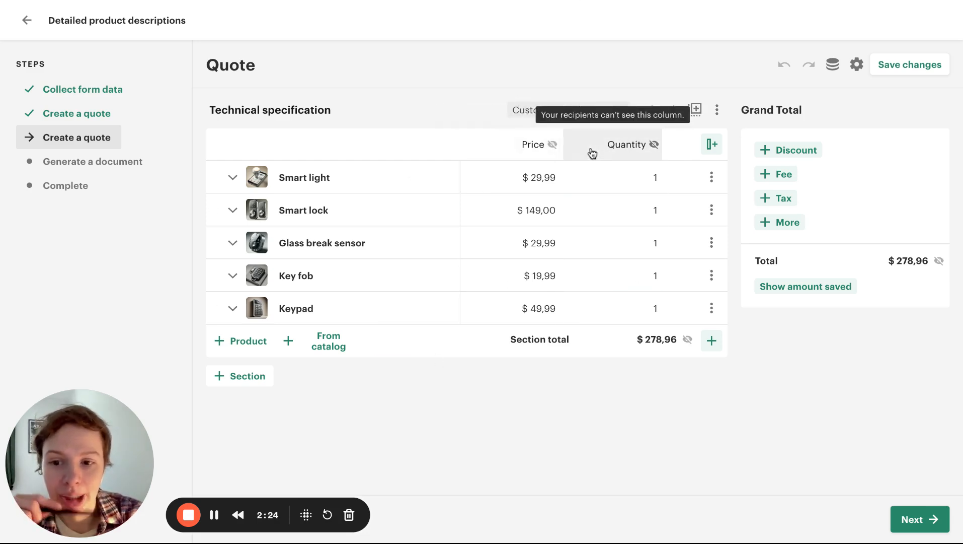
click(926, 521)
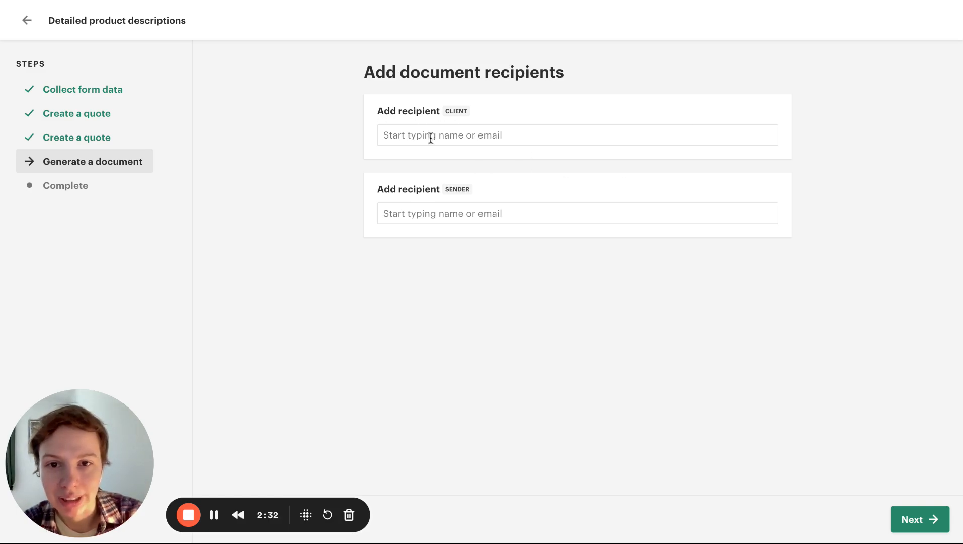
click(909, 523)
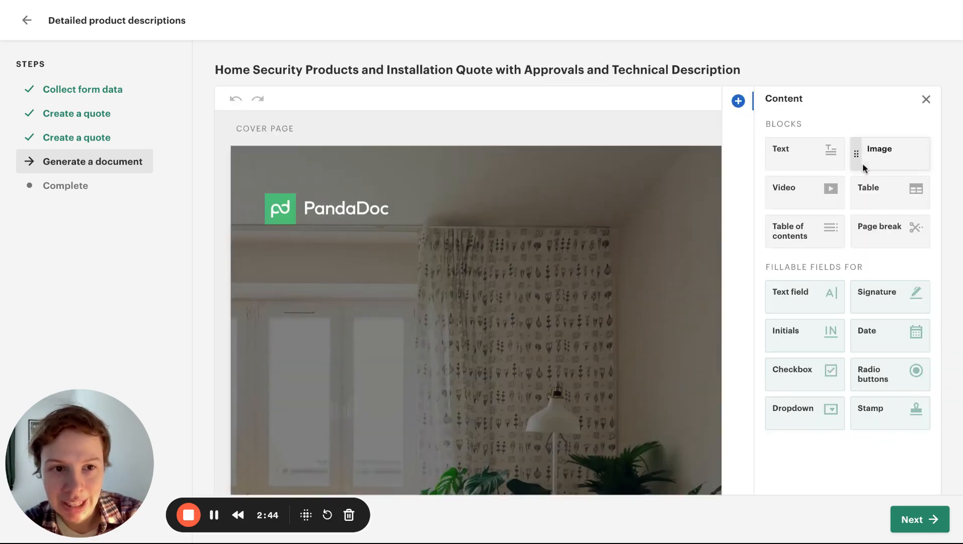
Review the generated document from the cover page through the product quote and Technical specification to the signature area
click(927, 99)
scroll(836, 282, down, 15)
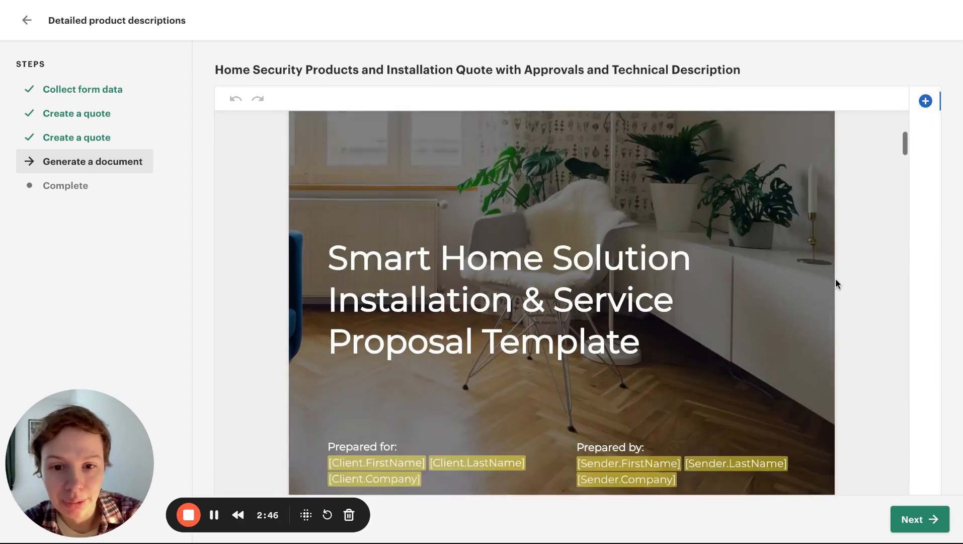
scroll(836, 278, down, 15)
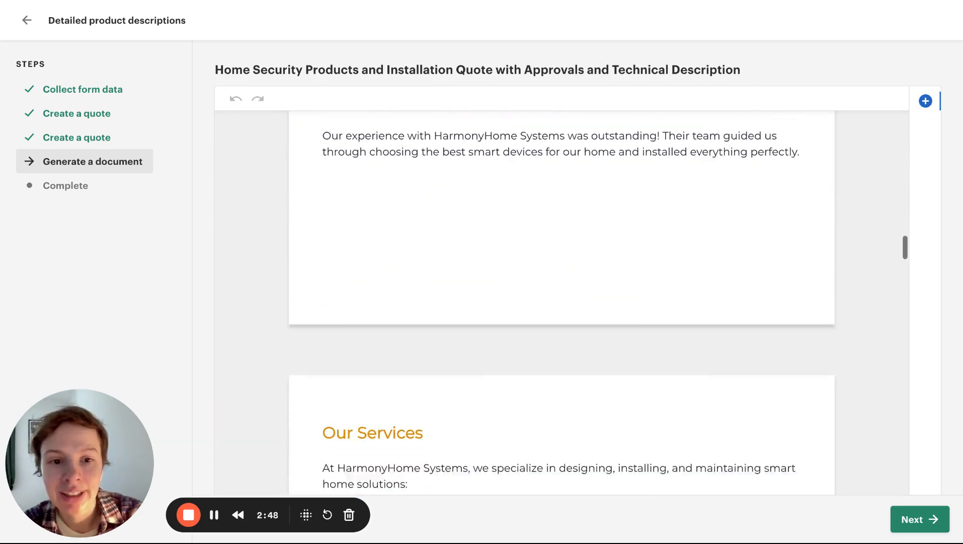
scroll(656, 249, down, 8)
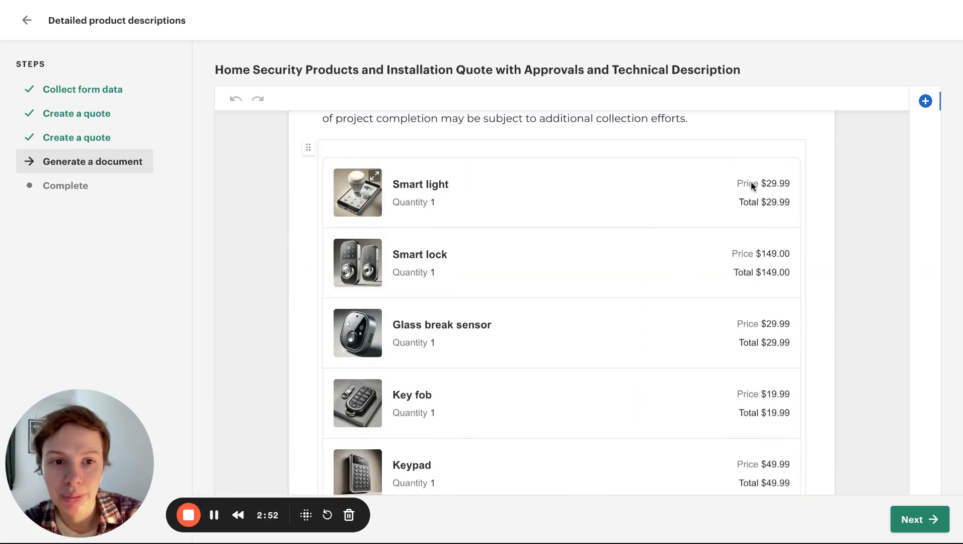
scroll(679, 328, down, 4)
scroll(678, 362, down, 5)
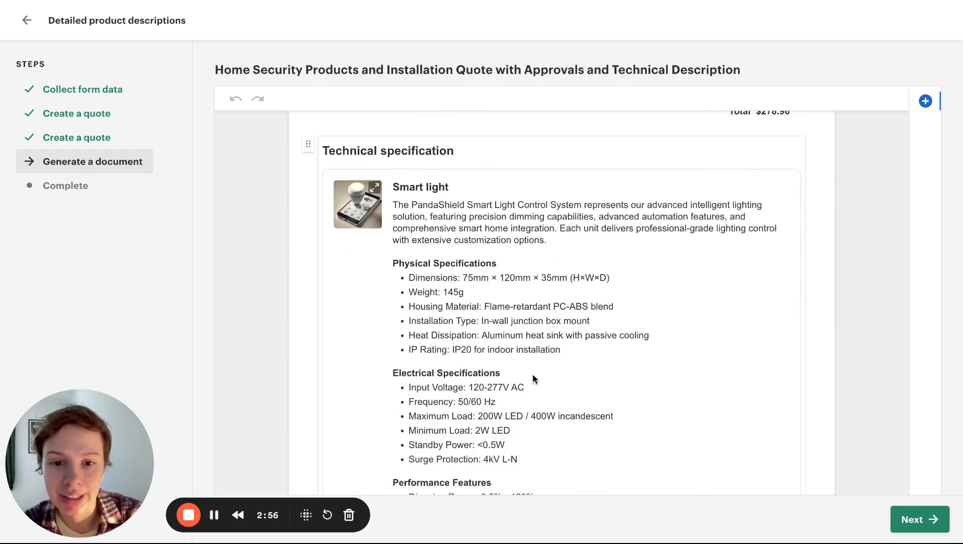
scroll(536, 374, down, 5)
scroll(605, 343, down, 10)
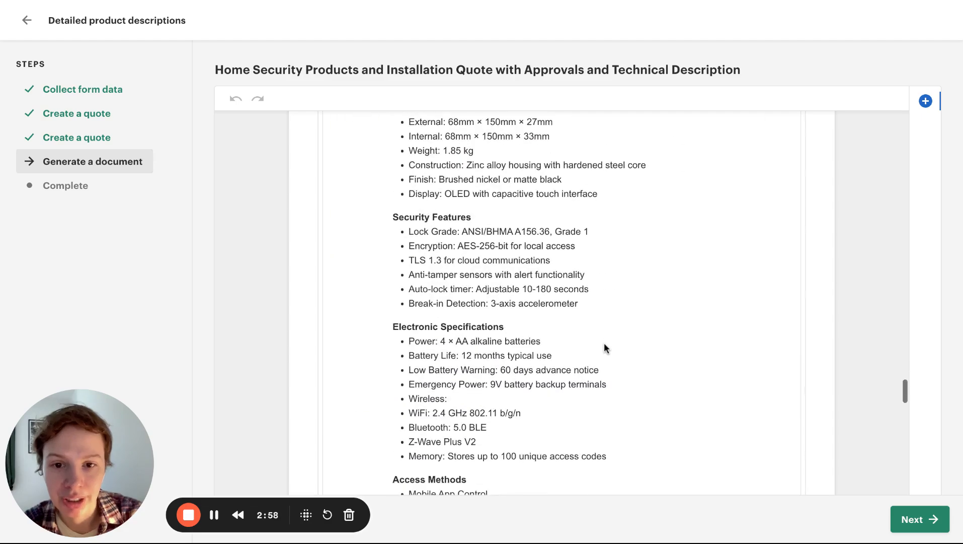
scroll(605, 342, down, 4)
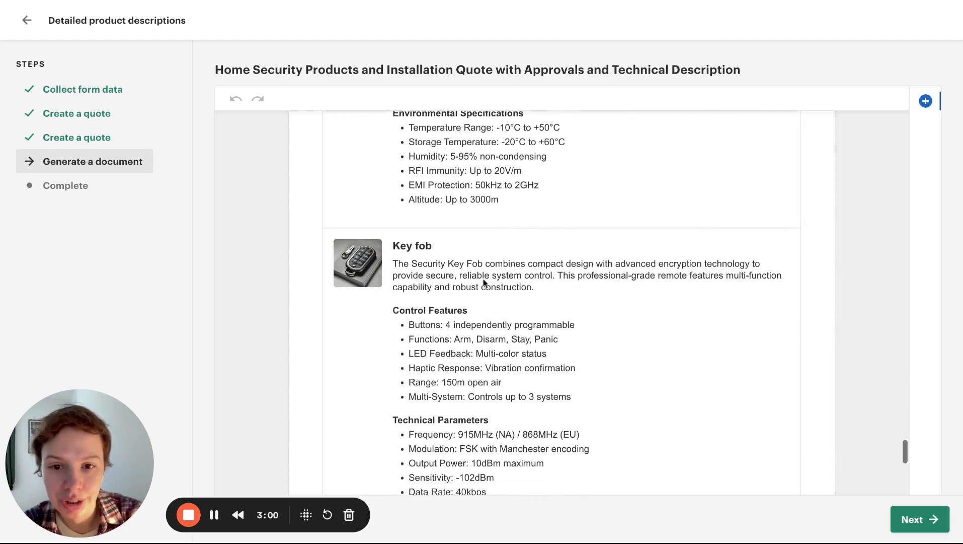
scroll(535, 378, down, 10)
scroll(541, 378, down, 12)
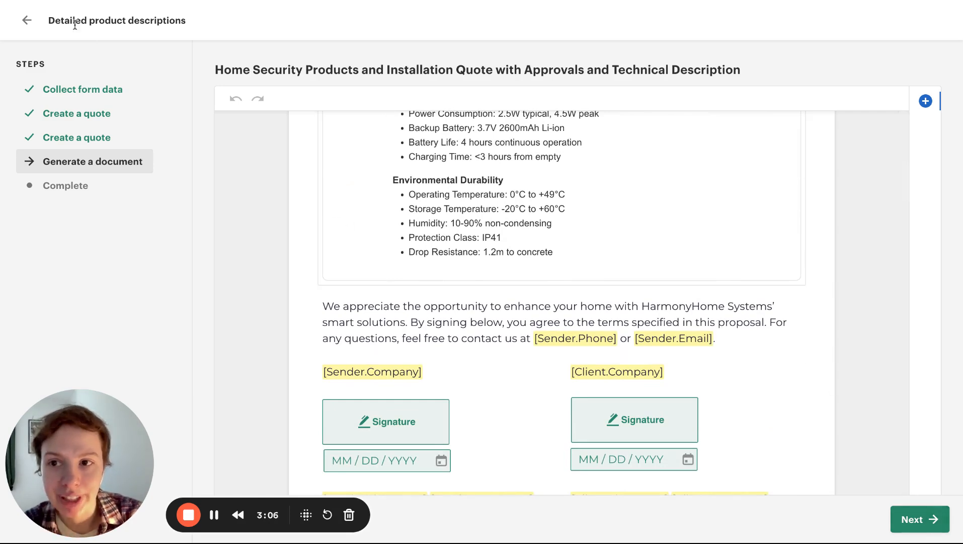
Leave the workflow and open the Pet-friendly sensor product from the catalog
click(26, 24)
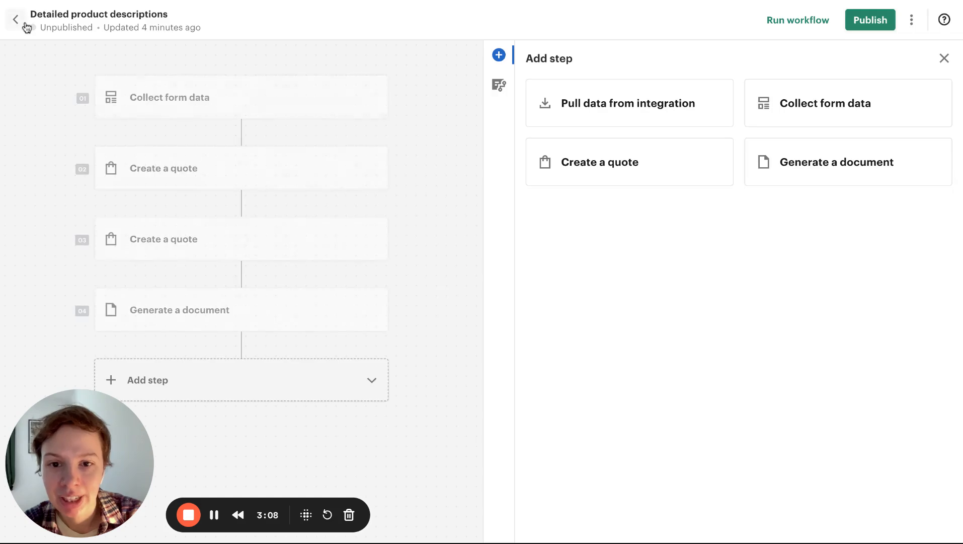
click(26, 25)
mouse_move(45, 221)
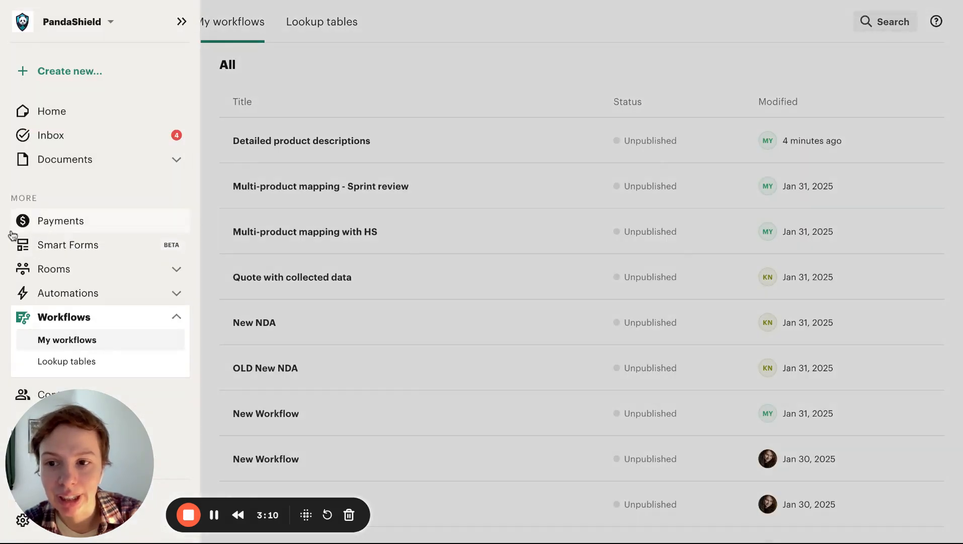
click(176, 159)
click(80, 245)
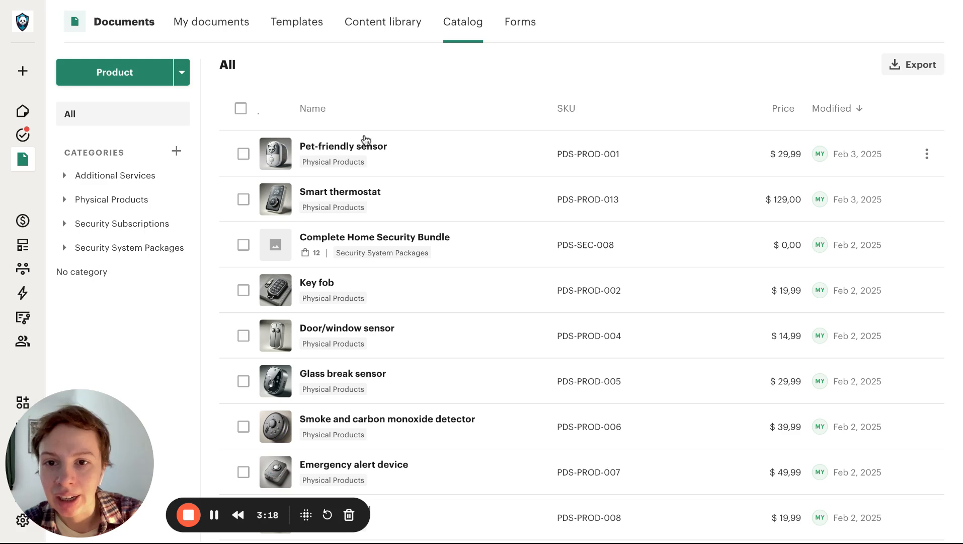
click(385, 150)
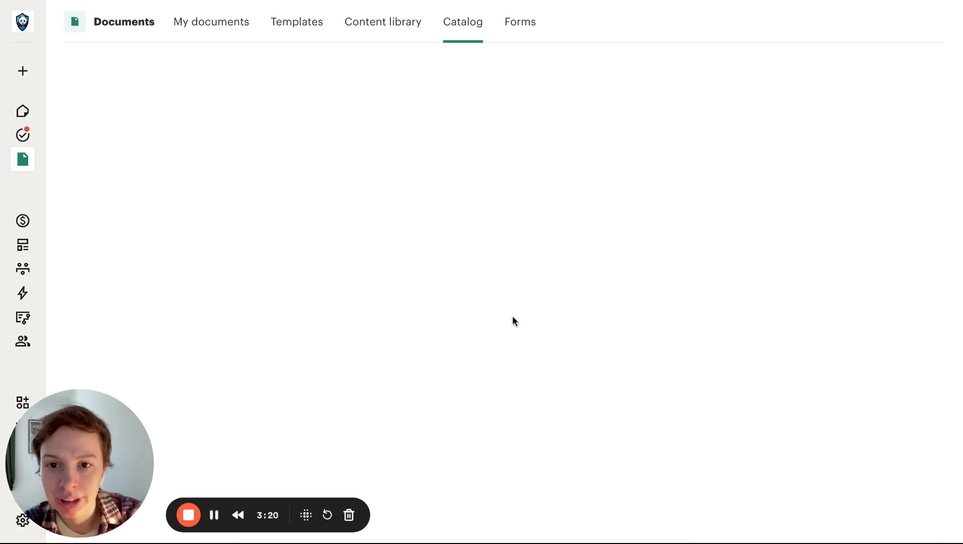
Examine the full description of the Pet-friendly sensor, including its detection technology, technical parameters and environmental parameters
scroll(513, 287, down, 1)
scroll(513, 287, up, 1)
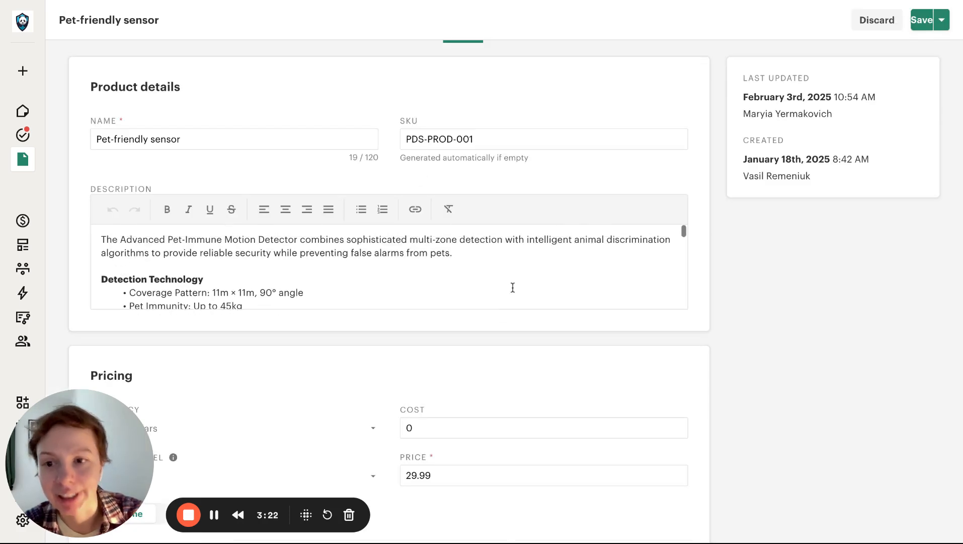
scroll(394, 267, down, 5)
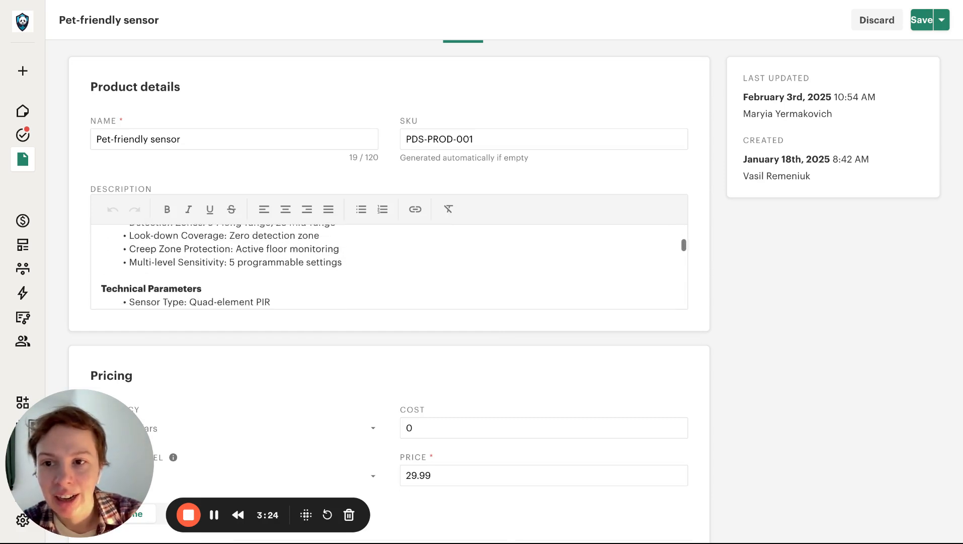
scroll(389, 266, down, 6)
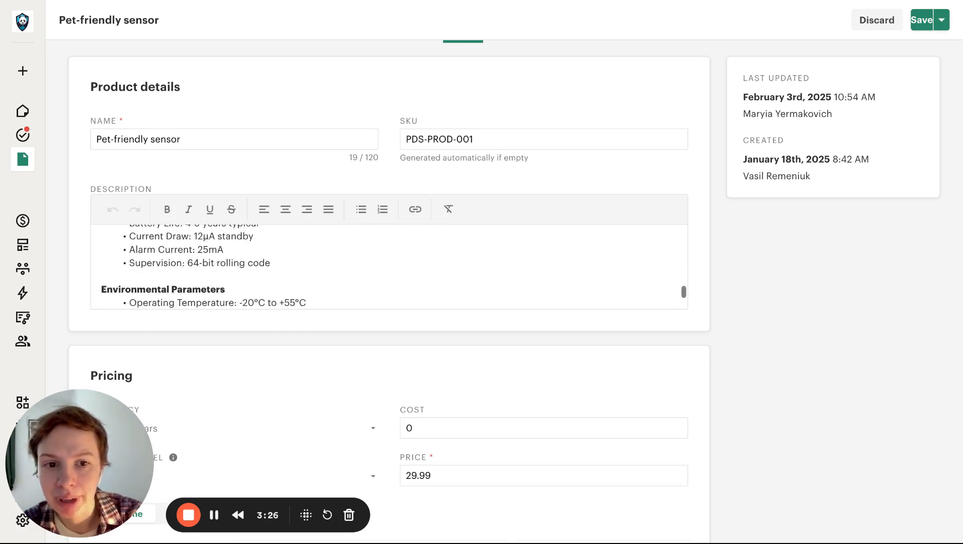
scroll(389, 267, up, 8)
scroll(337, 257, up, 3)
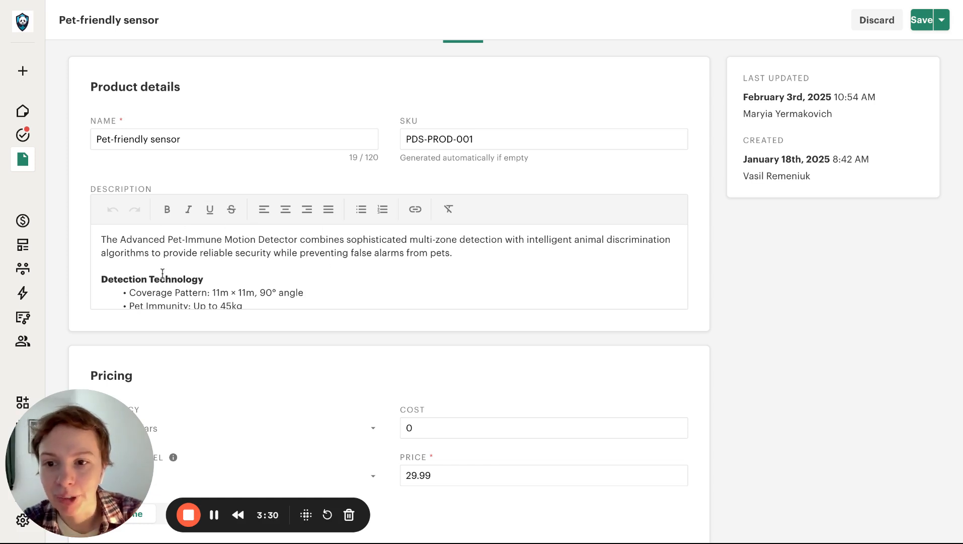
scroll(187, 258, down, 2)
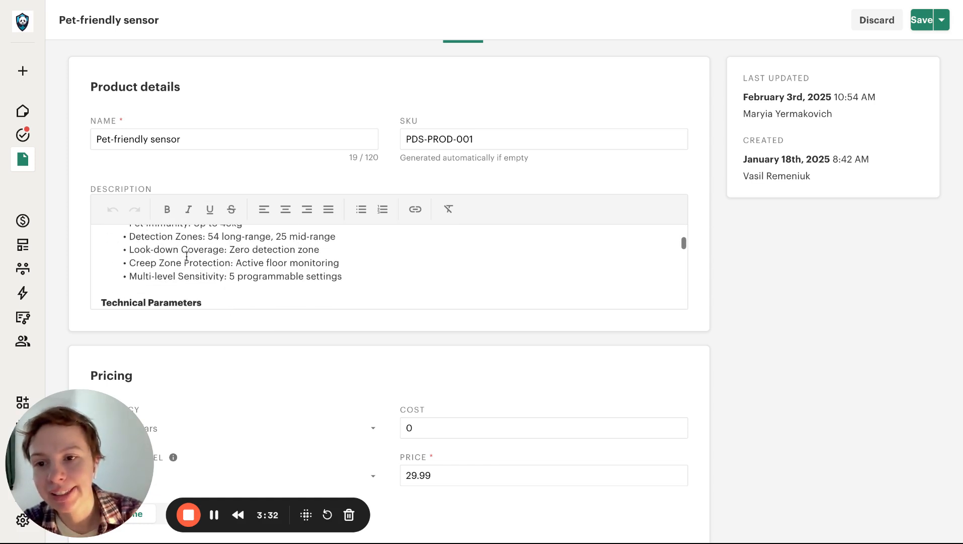
scroll(222, 302, down, 8)
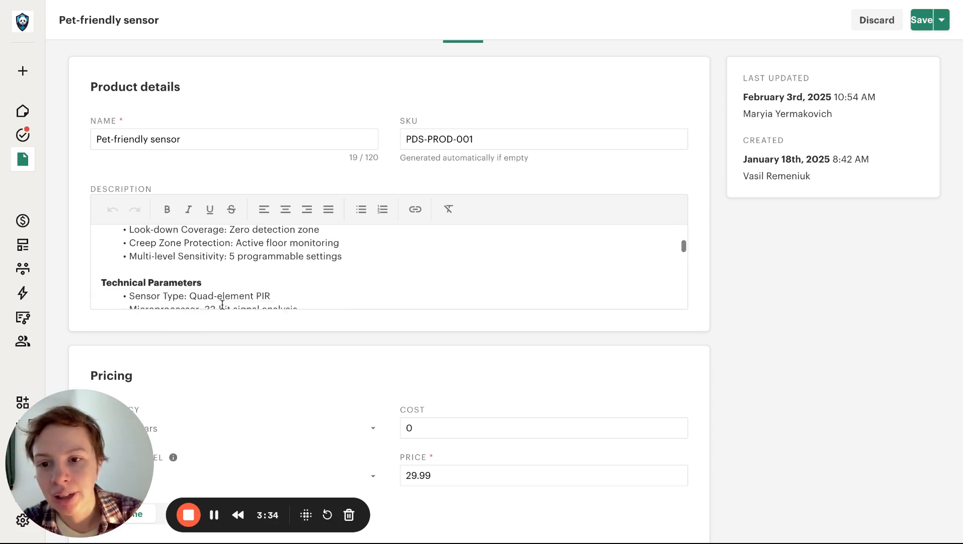
scroll(390, 266, down, 8)
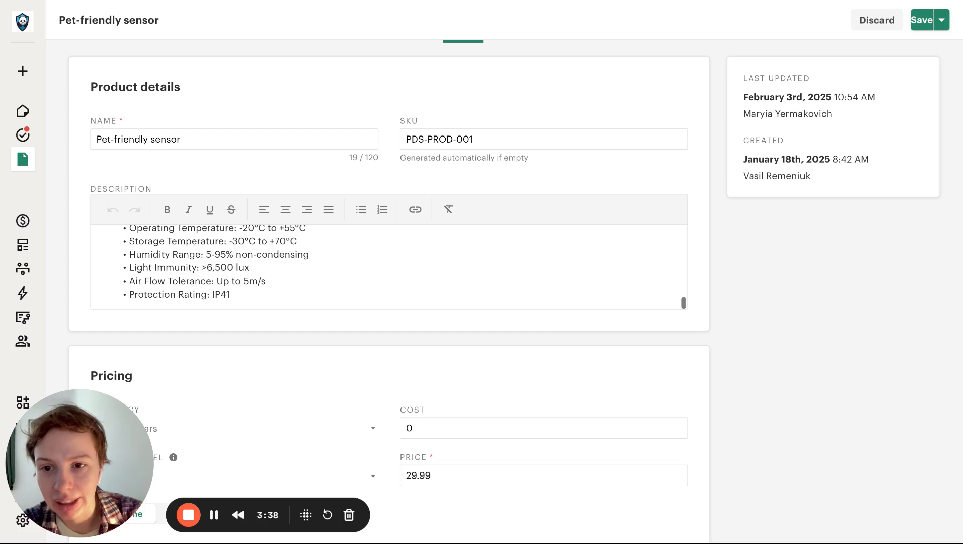
scroll(389, 267, up, 10)
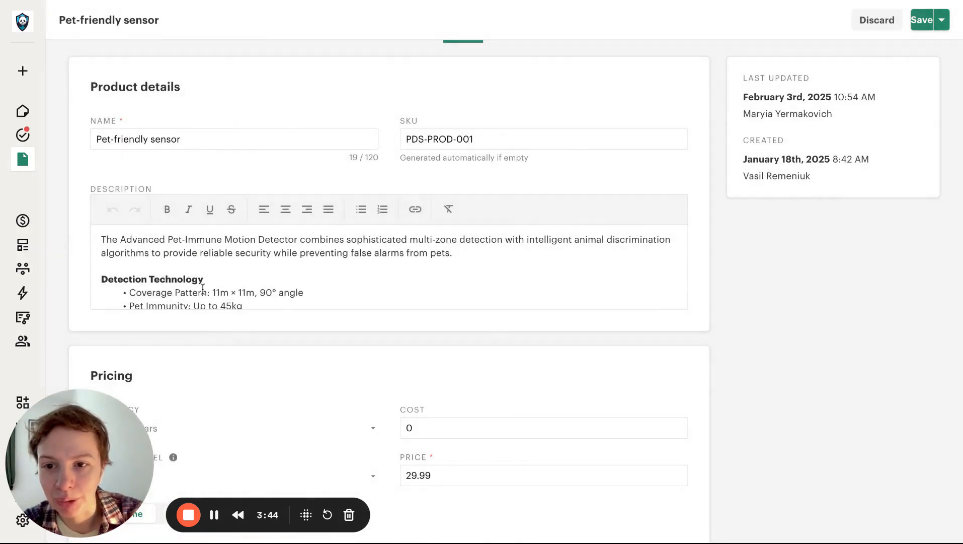
Open the list of document templates
mouse_move(43, 186)
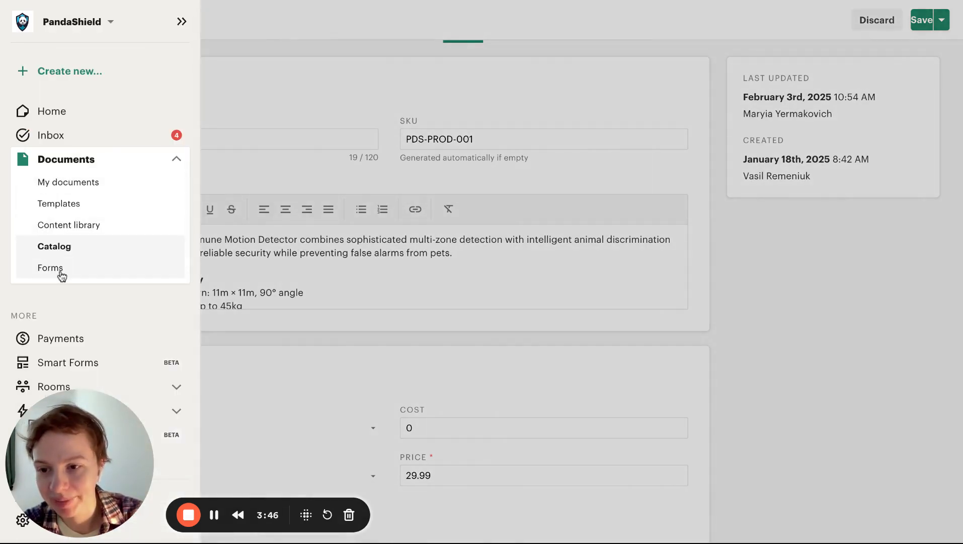
scroll(62, 276, down, 3)
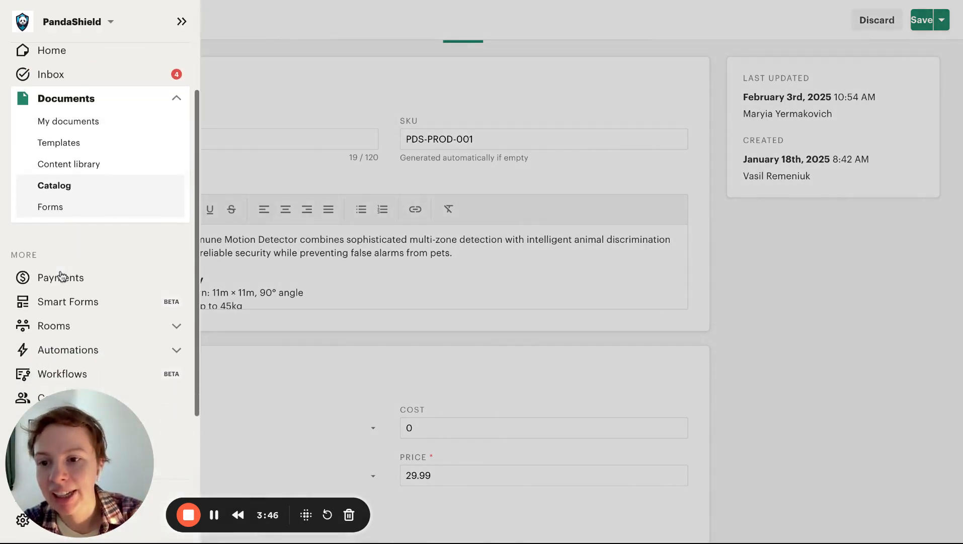
click(82, 135)
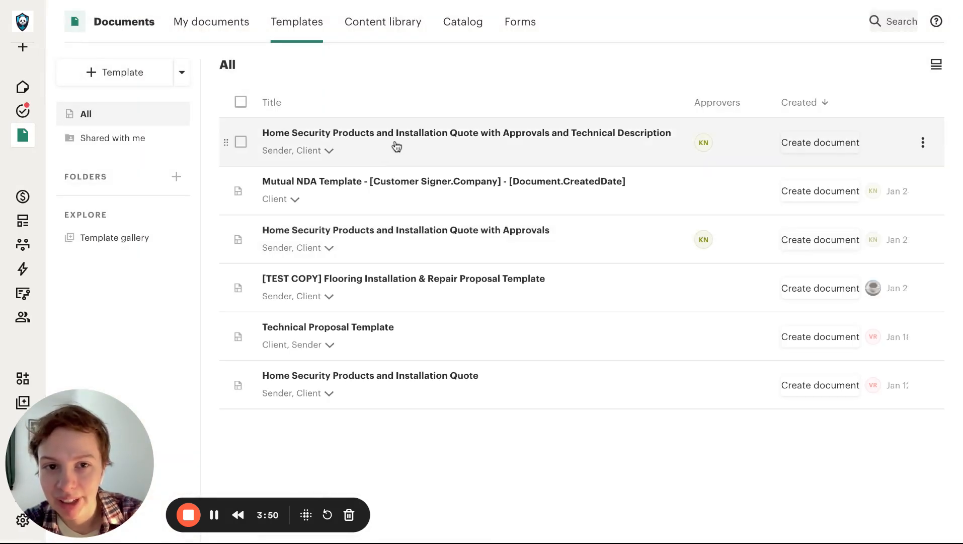
Open the Home Security Products and Installation Quote with Approvals and Technical Description template and go to its two quote blocks
click(397, 141)
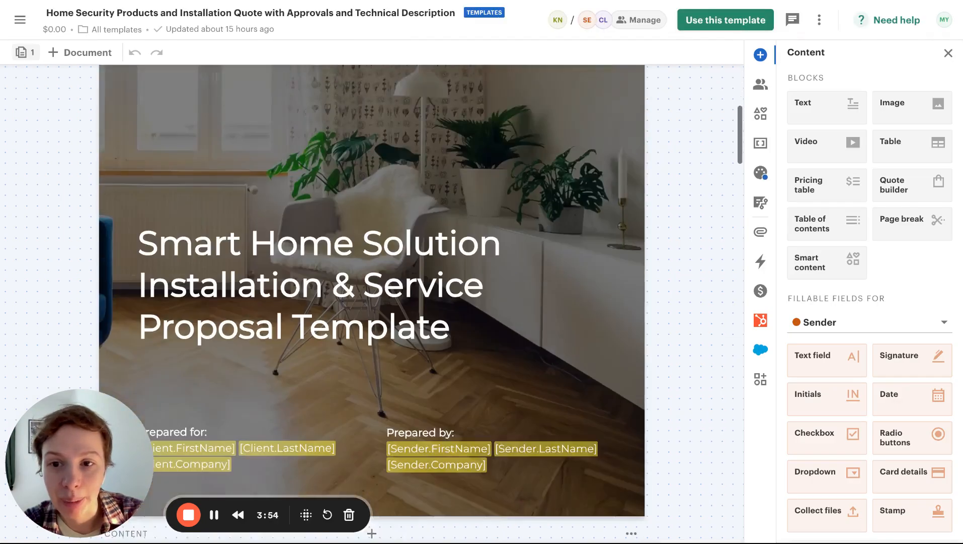
scroll(371, 302, down, 10)
scroll(372, 302, down, 15)
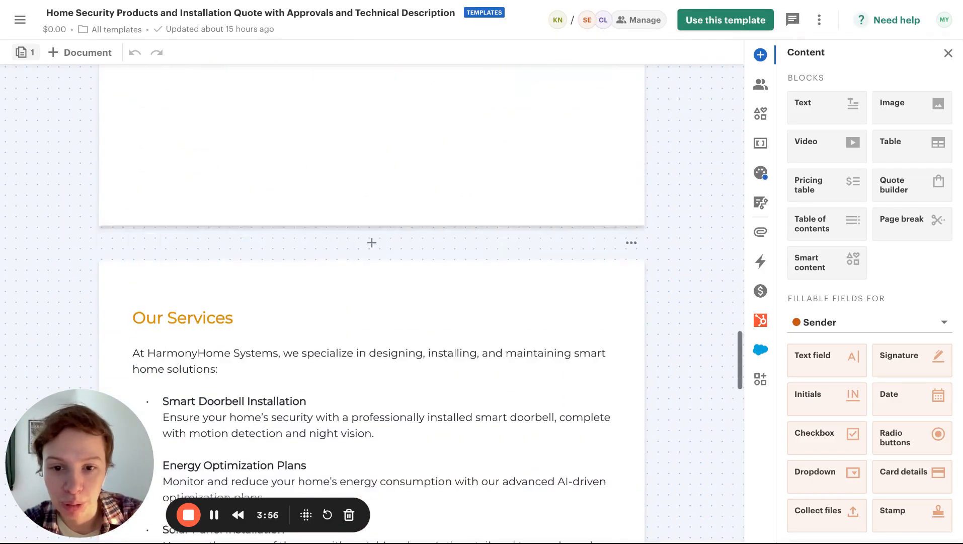
scroll(272, 161, down, 5)
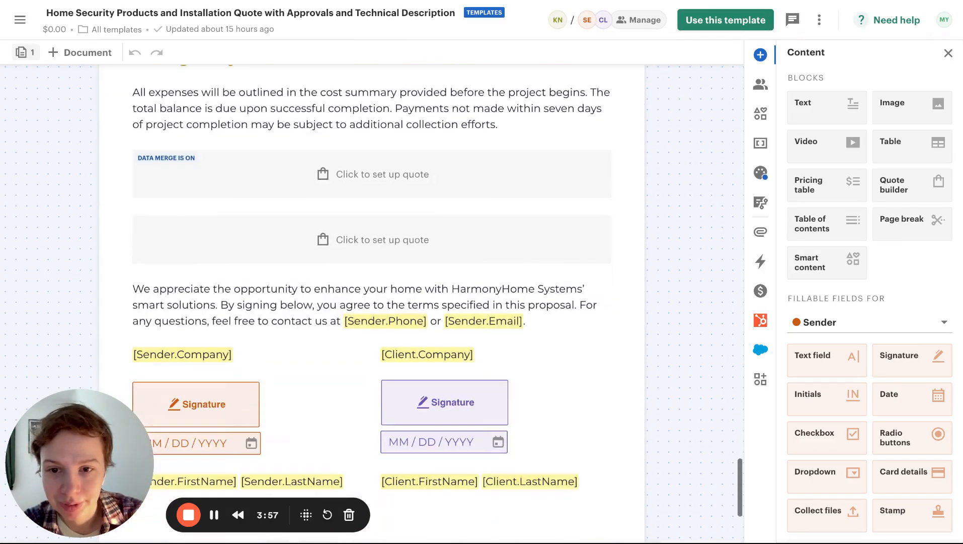
Check the data merge setting of both quote blocks and the source settings of the document value
click(272, 161)
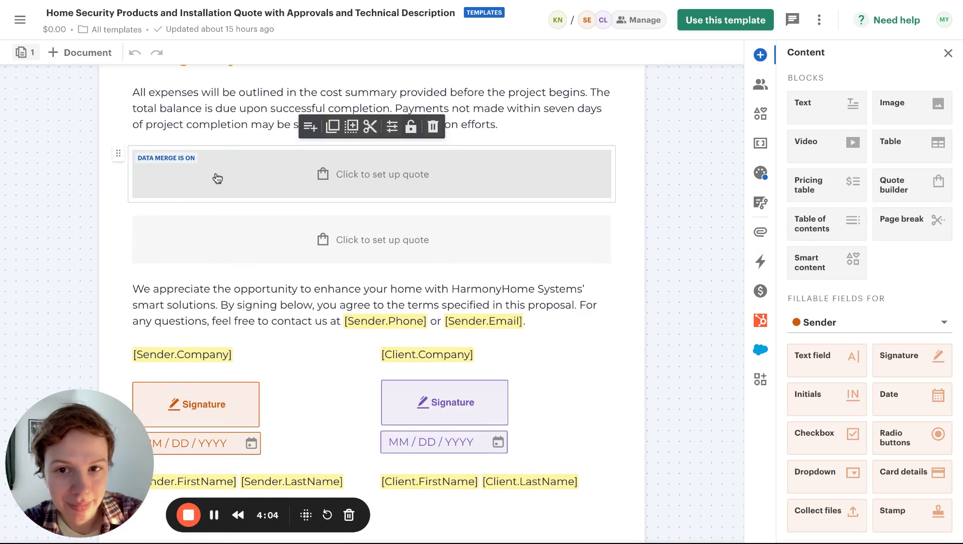
click(392, 127)
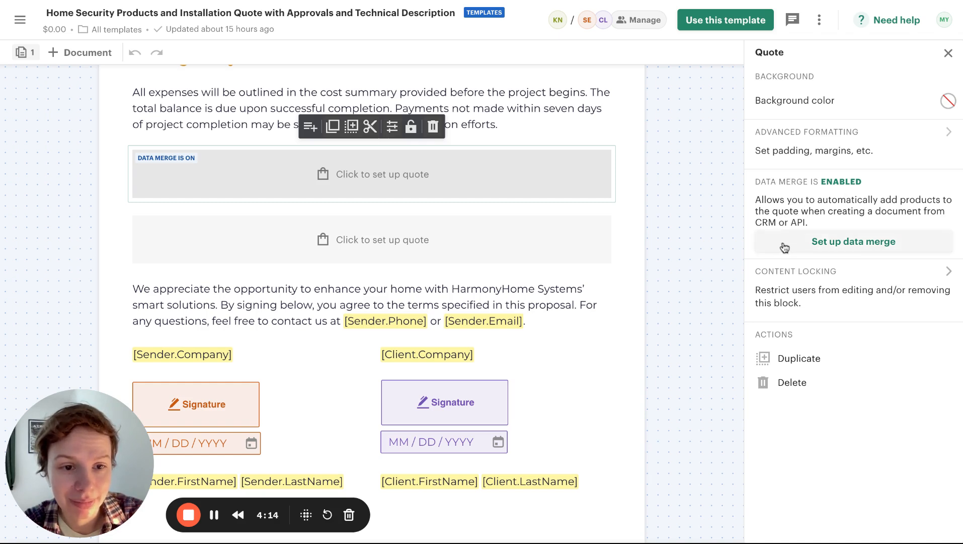
click(388, 239)
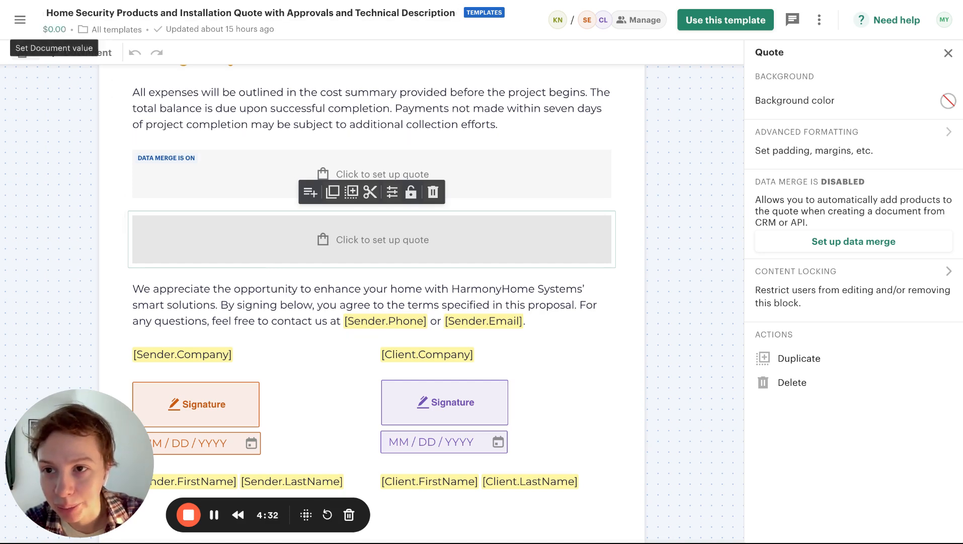
click(54, 30)
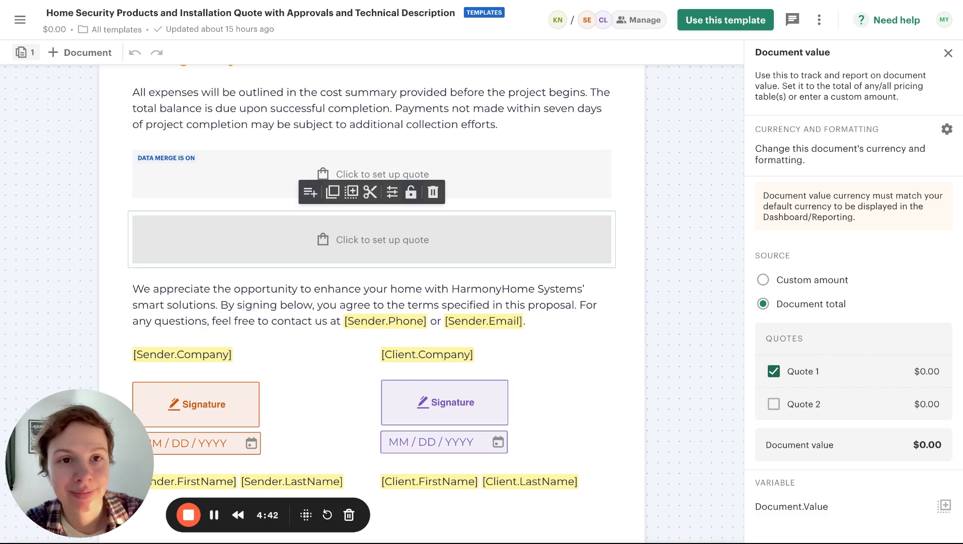
Leave the template and open the Detailed product descriptions workflow
click(23, 30)
click(58, 362)
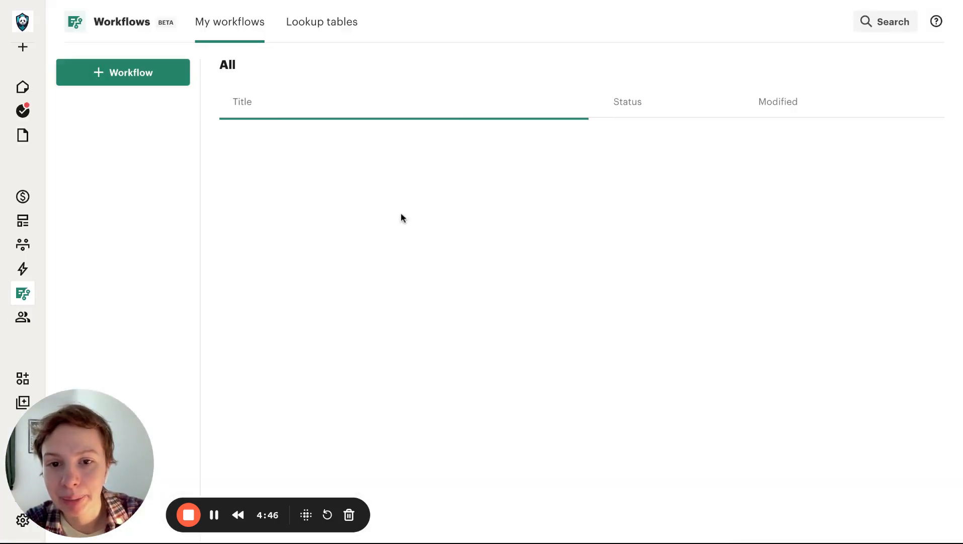
click(320, 145)
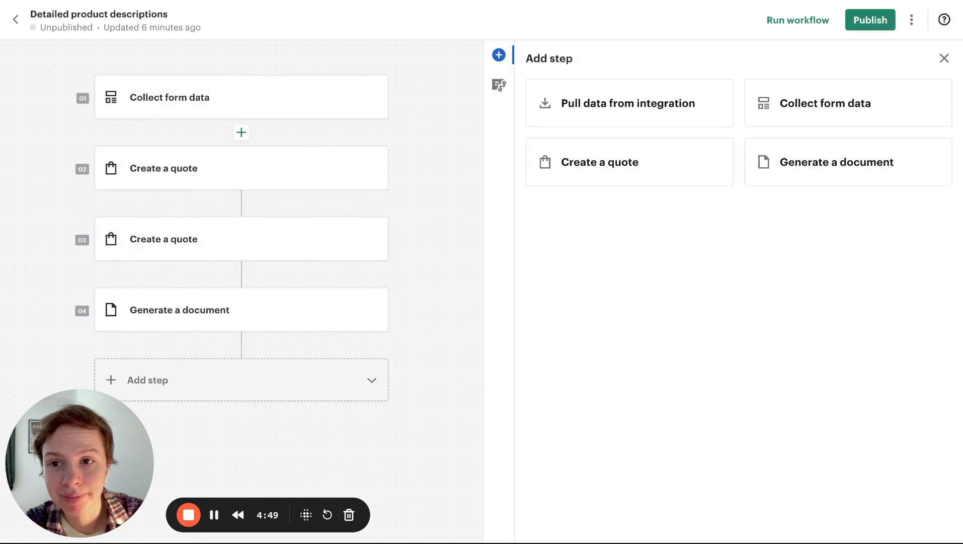
Examine the Smart home, Sensors and detectors, and Keys and alerting product fields in the Collect form data form, and save and close it
click(246, 98)
click(627, 170)
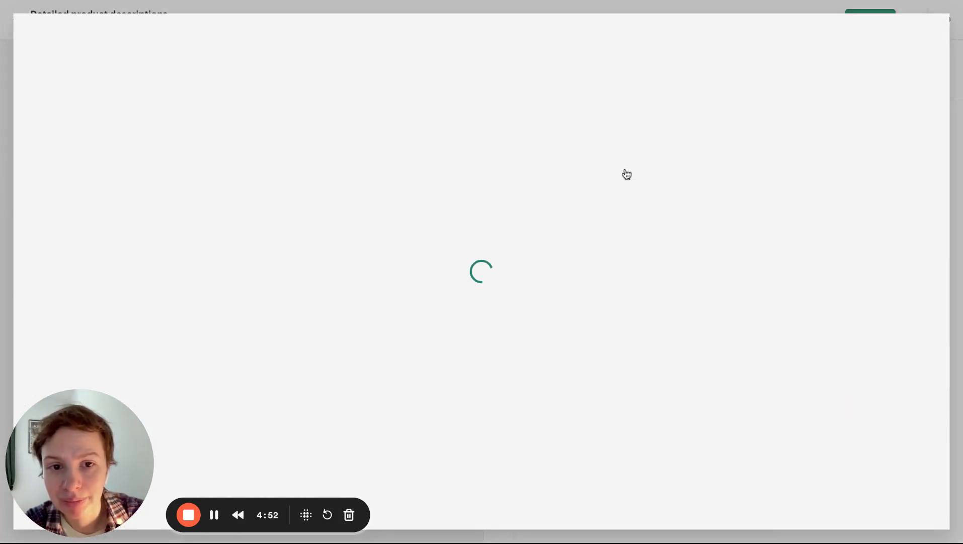
click(542, 158)
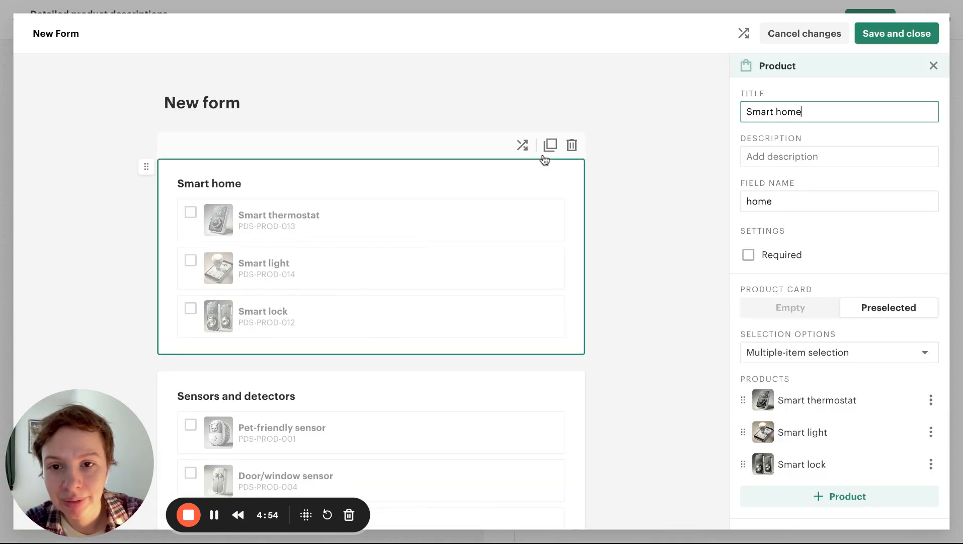
scroll(493, 401, down, 3)
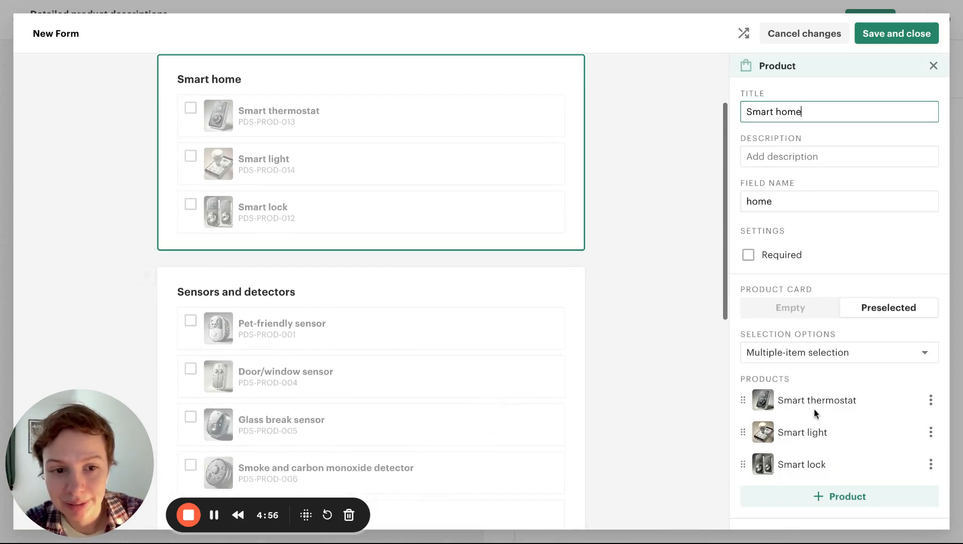
click(459, 340)
scroll(458, 340, down, 10)
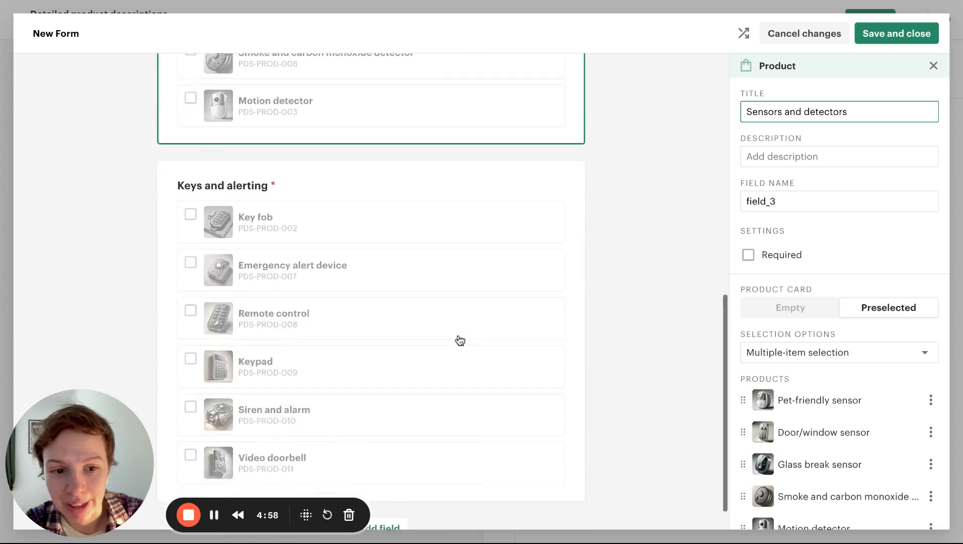
click(532, 234)
scroll(846, 473, down, 4)
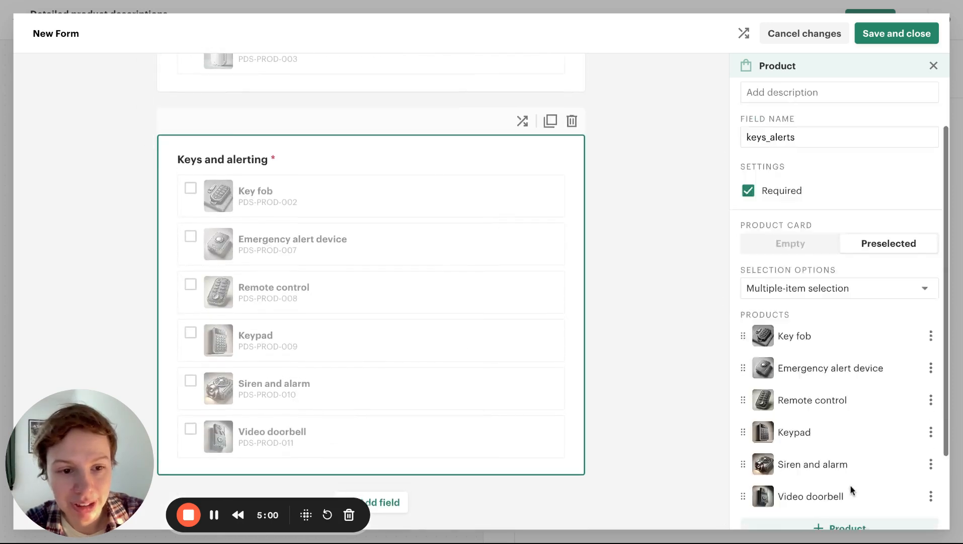
click(897, 34)
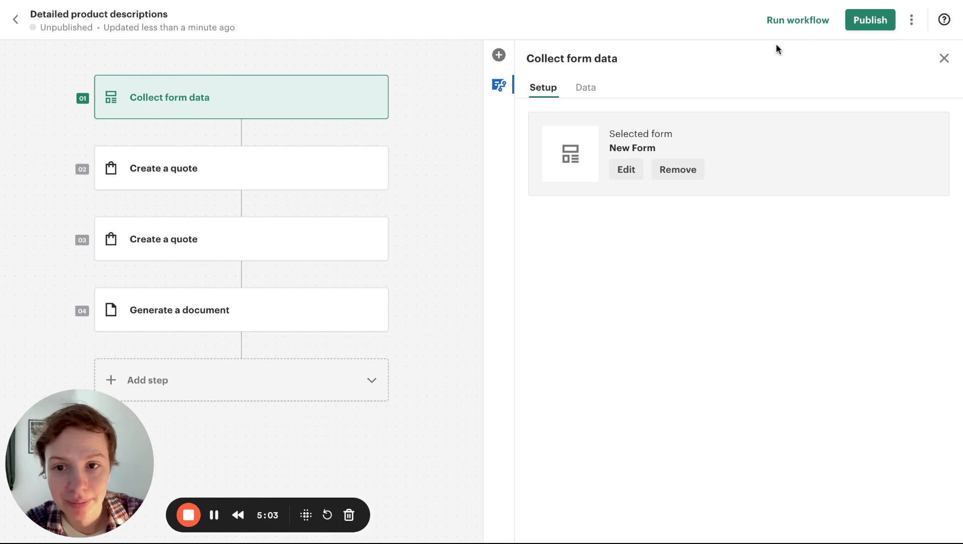
Open the quote in the first Create a quote step and check the product description options in its design
click(326, 176)
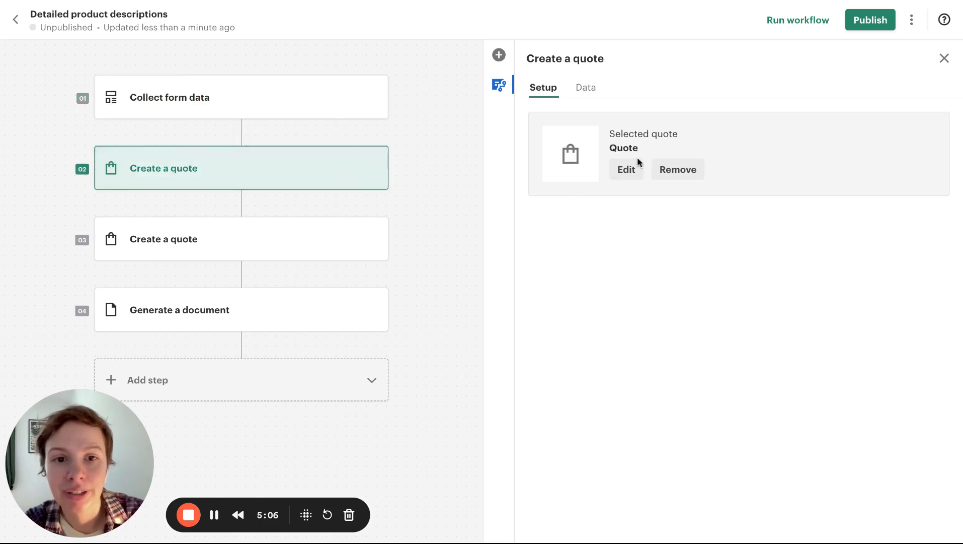
click(630, 168)
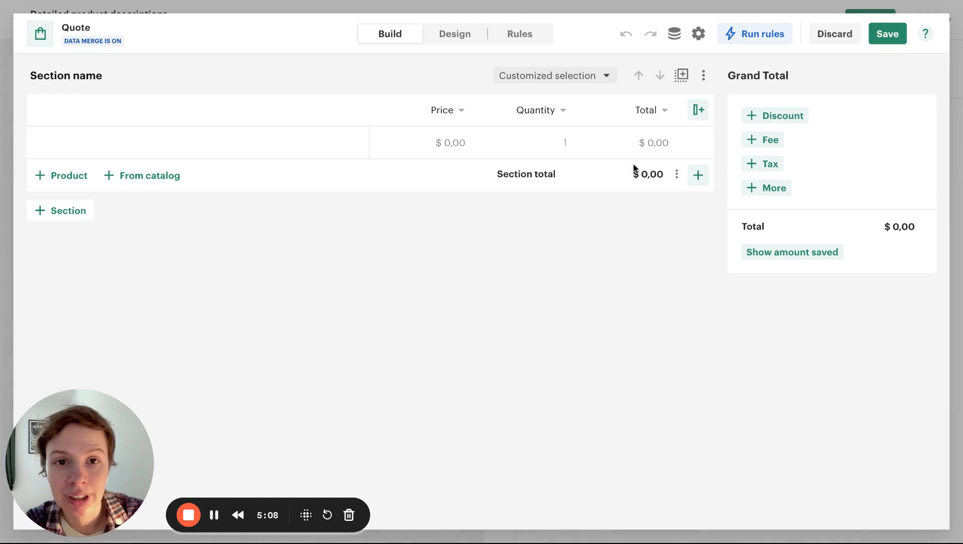
click(456, 35)
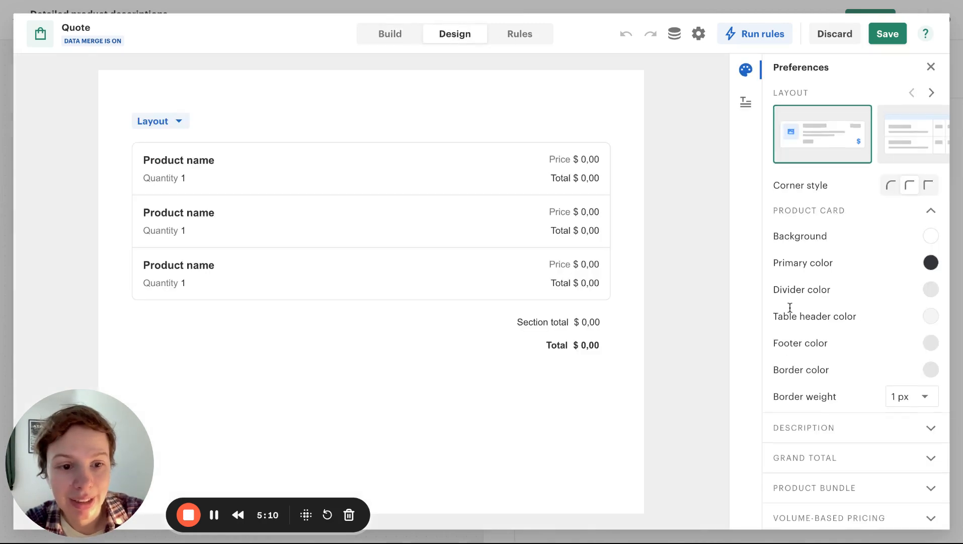
scroll(788, 309, down, 2)
click(890, 355)
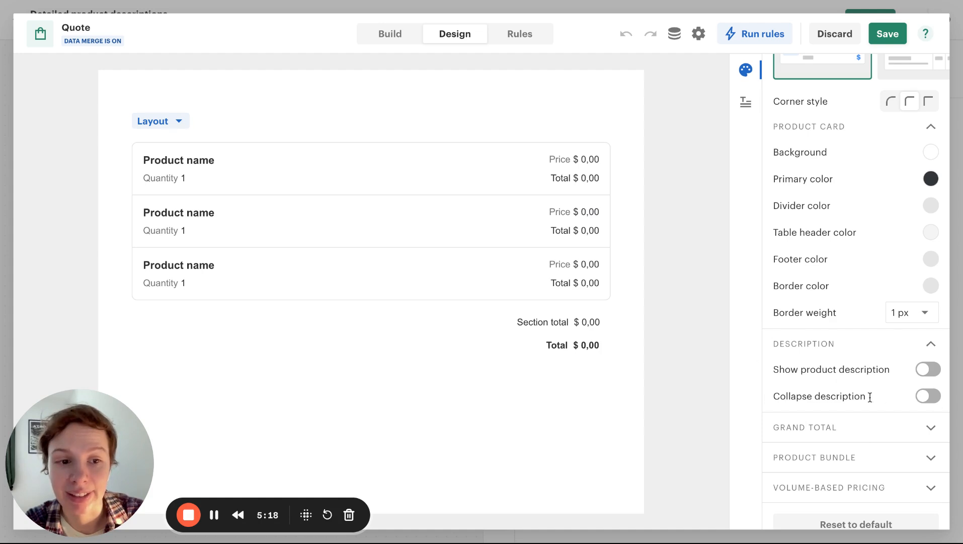
Add a Discount column to the first quote's section and save the quote
click(398, 33)
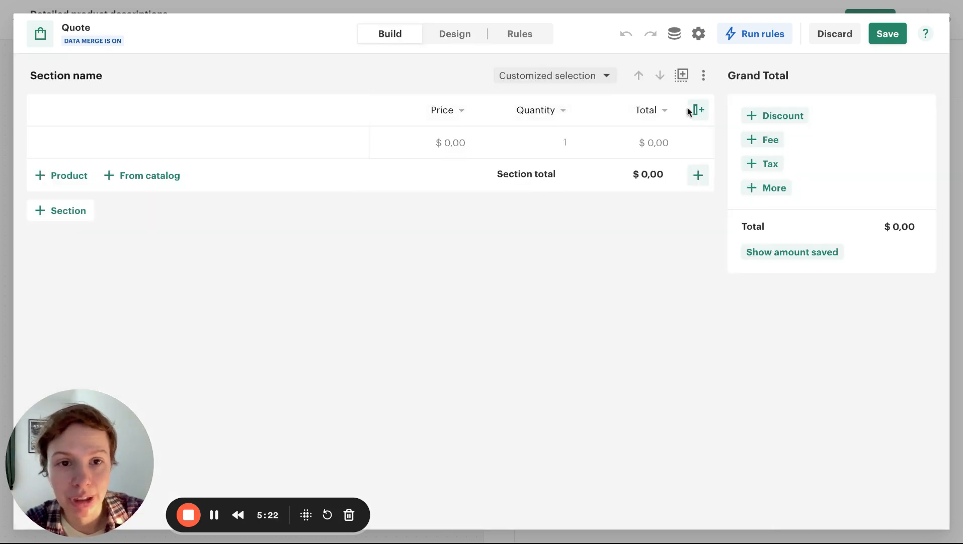
click(702, 120)
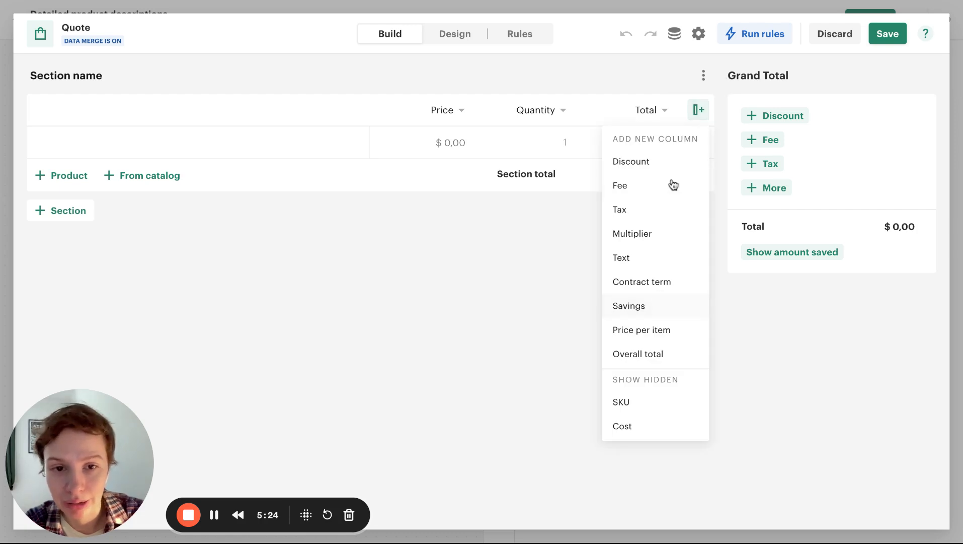
click(665, 162)
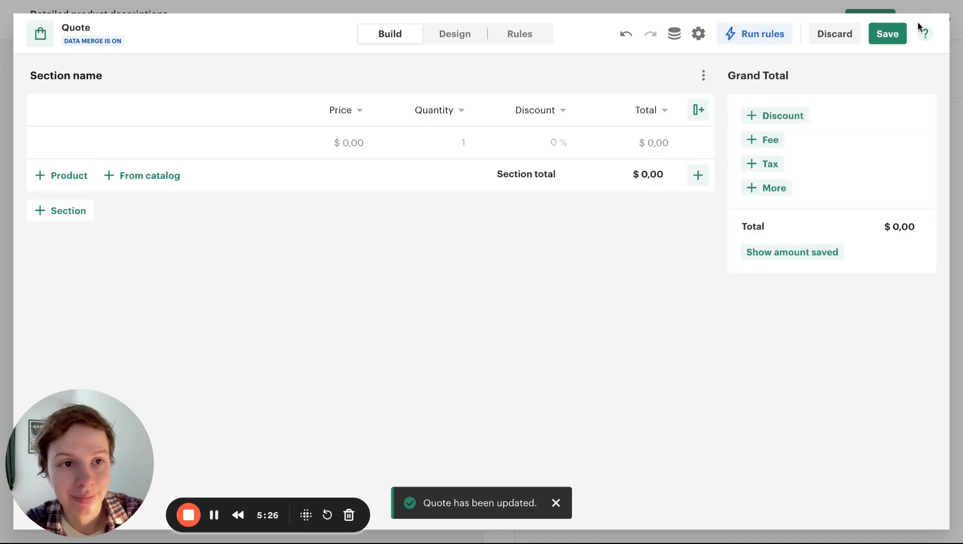
click(887, 34)
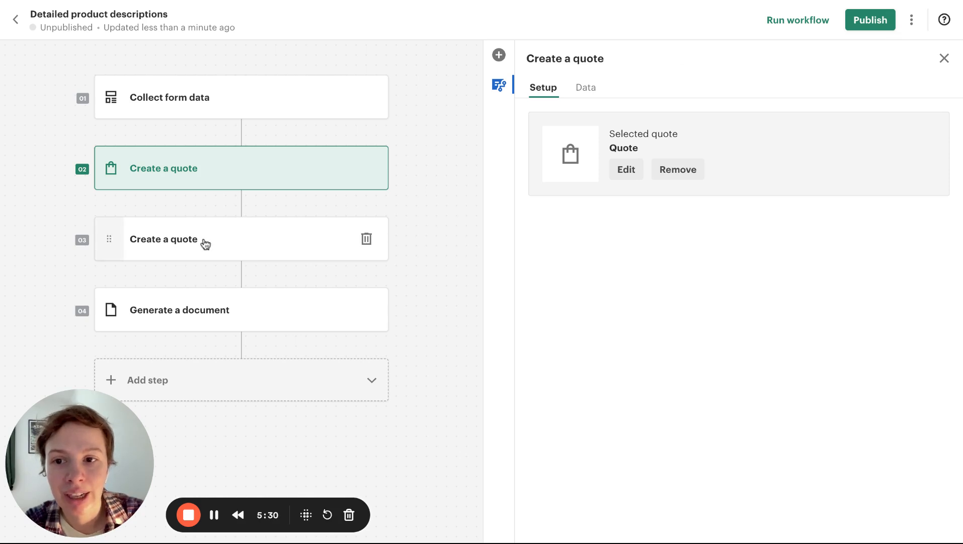
Open the quote in the second Create a quote step and check the recipient display options of the Price, Quantity and Total columns
click(205, 244)
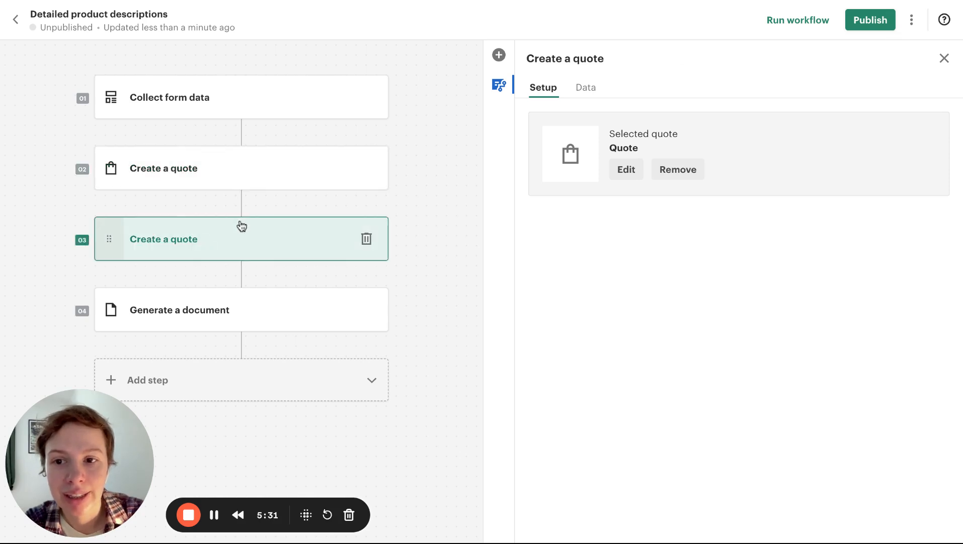
click(626, 170)
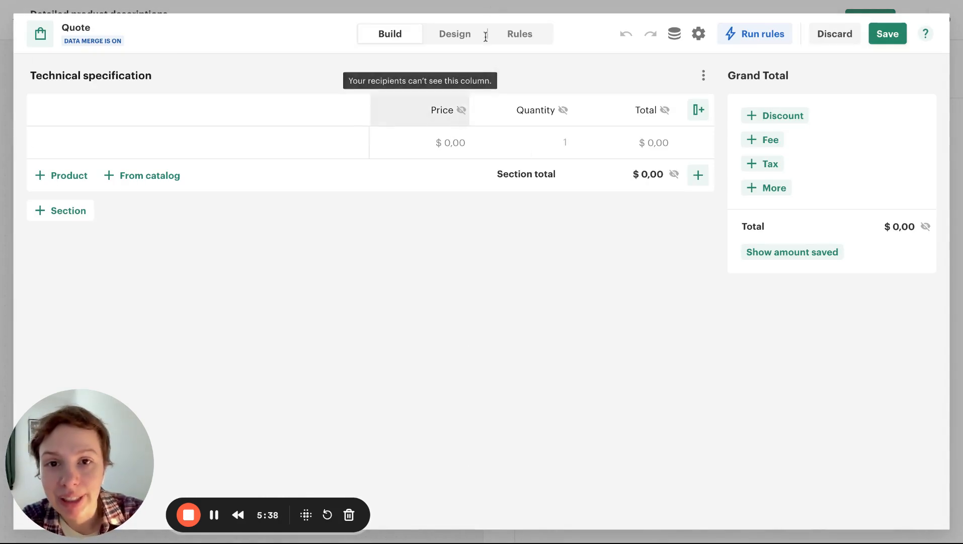
click(460, 108)
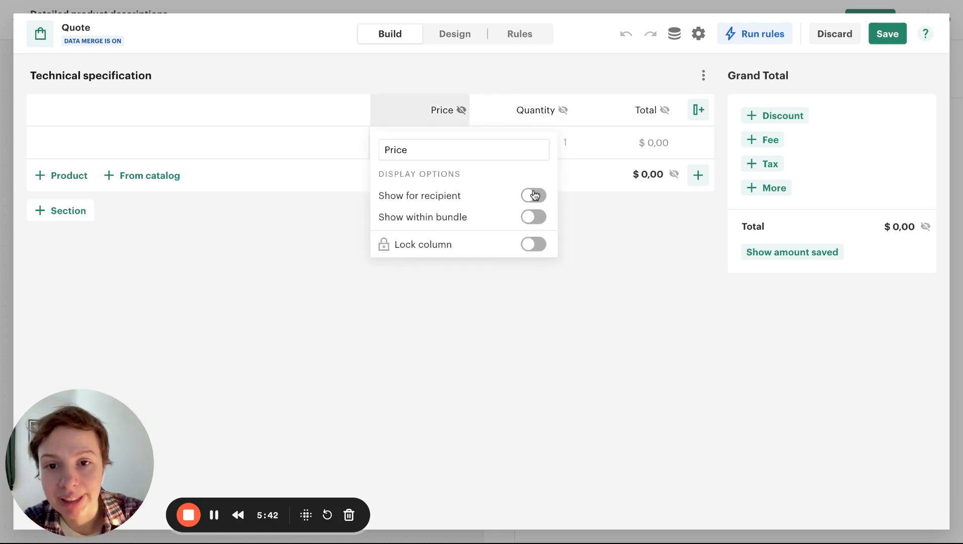
click(562, 113)
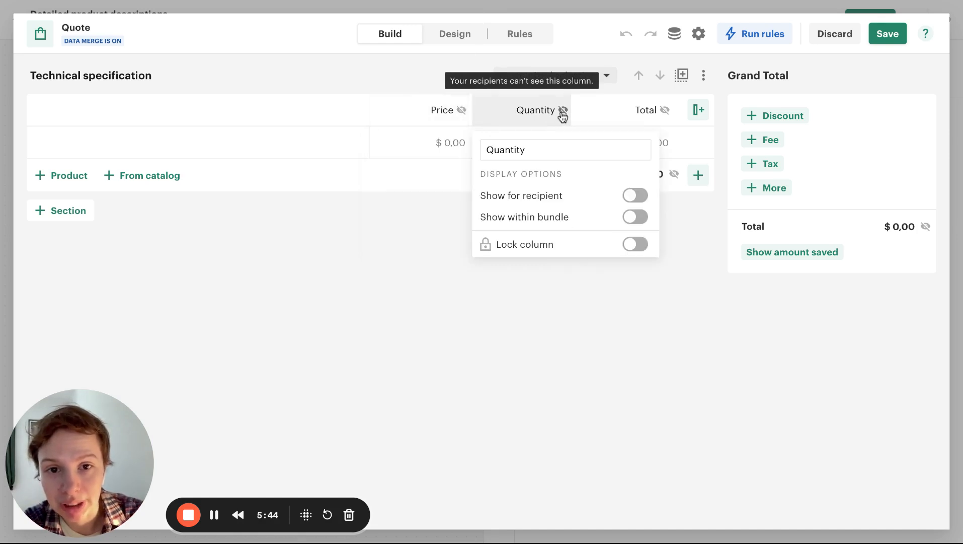
click(657, 113)
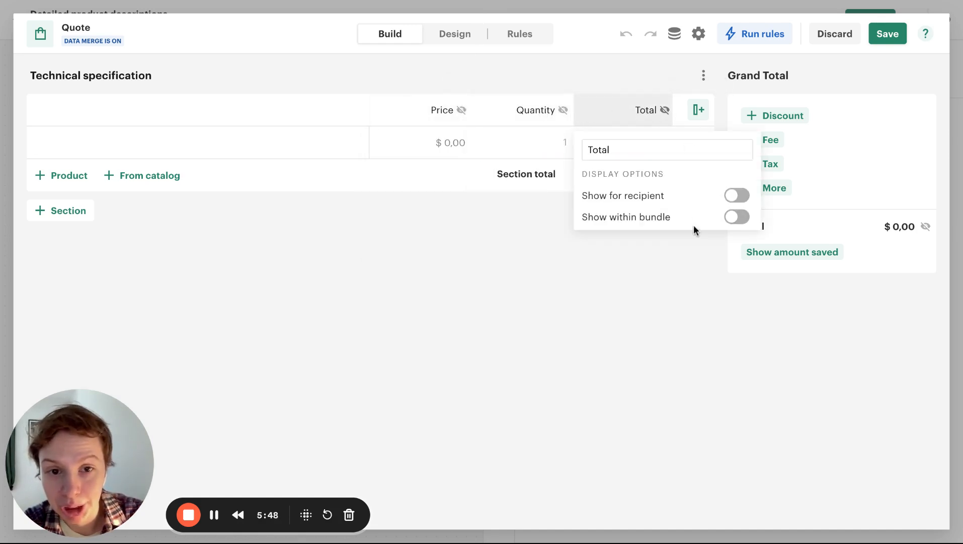
click(635, 297)
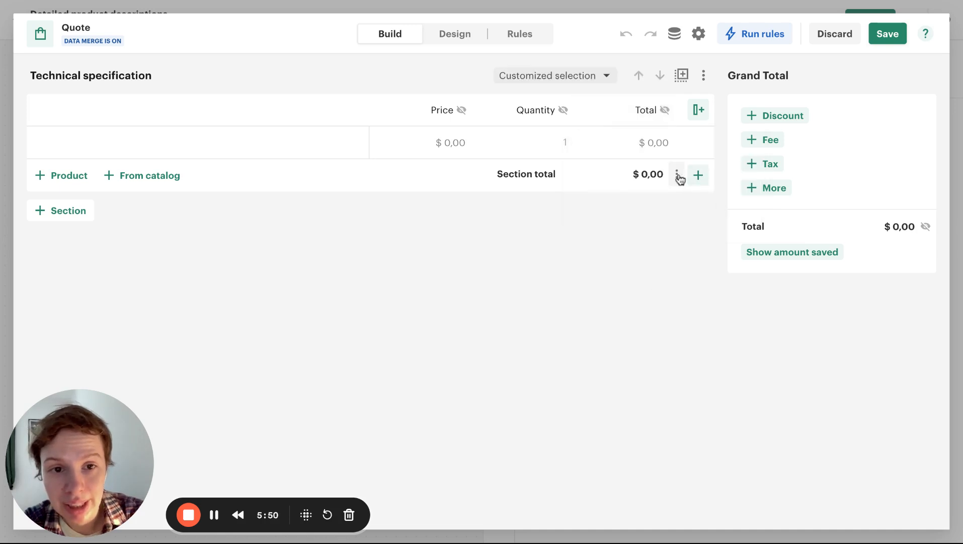
Check the recipient visibility options of the section total and the grand total in the Technical specification quote
click(678, 176)
click(647, 324)
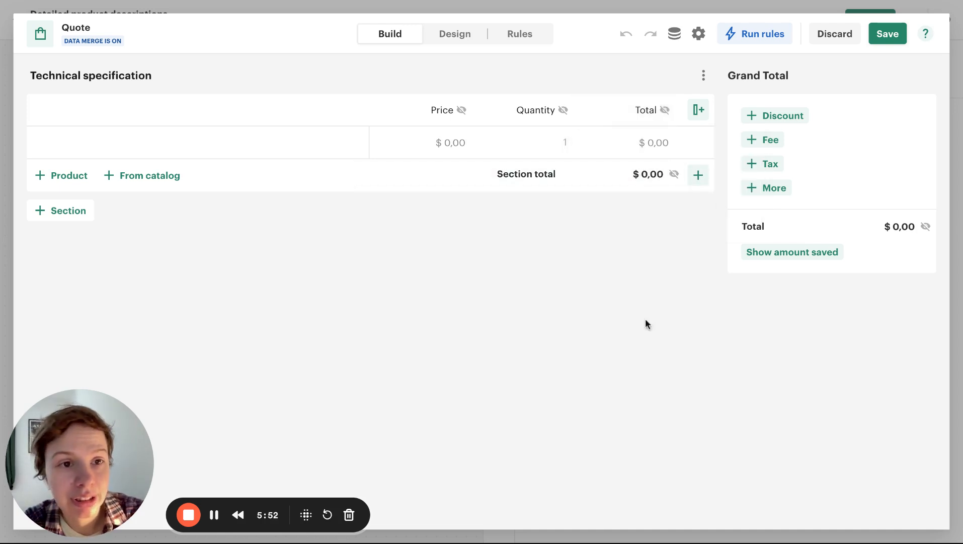
click(928, 227)
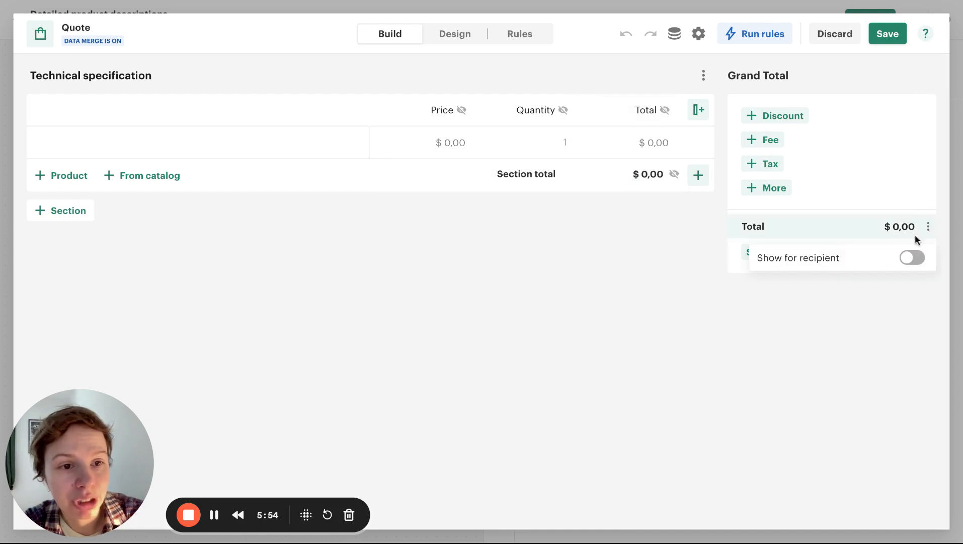
click(612, 233)
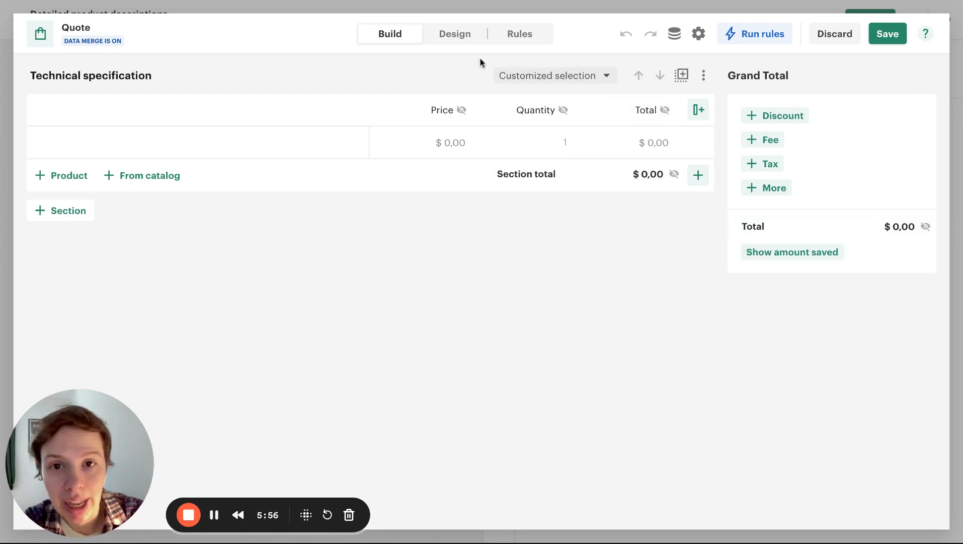
Check the product description options in the Technical specification quote's design, and return to building the quote
click(455, 34)
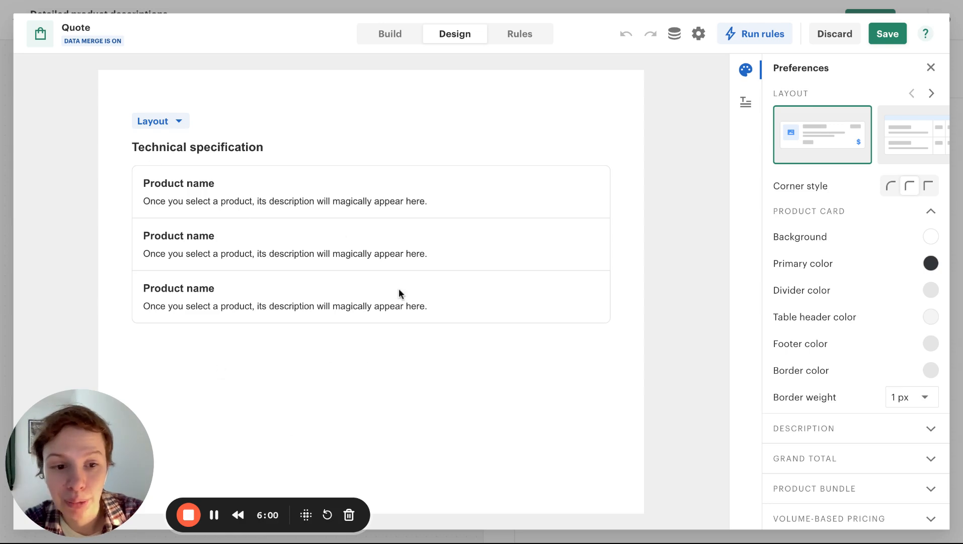
click(893, 436)
scroll(892, 438, down, 3)
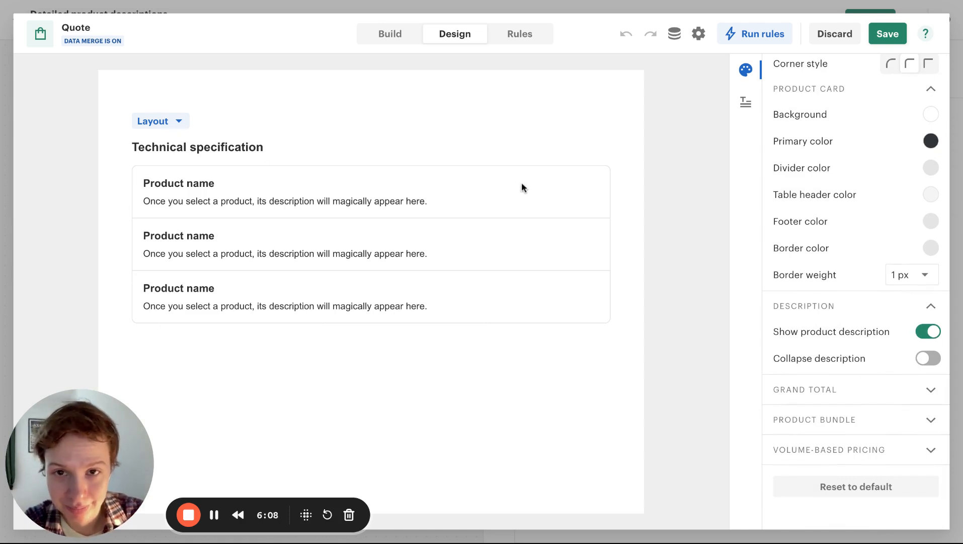
click(390, 31)
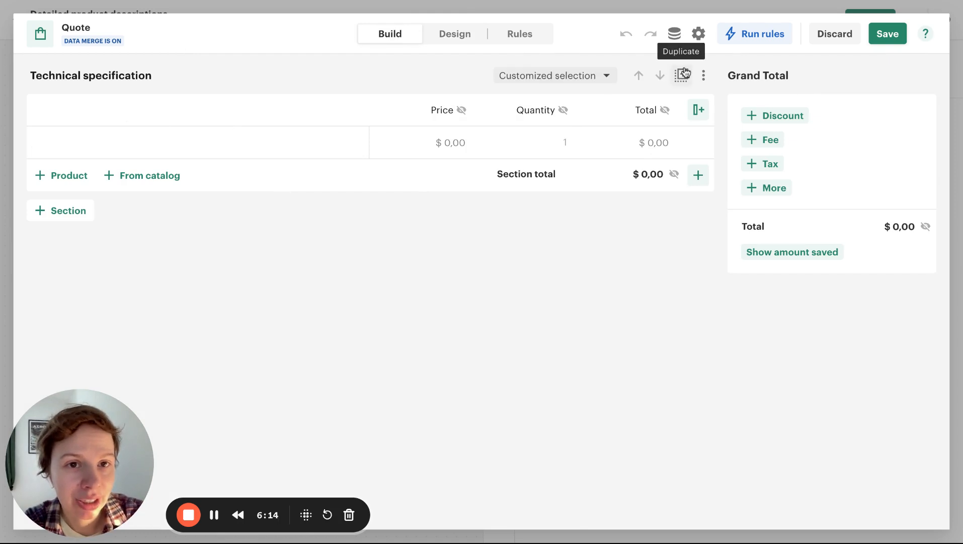
Save the Technical specification quote and check the step data fields of the Collect form data step
click(886, 33)
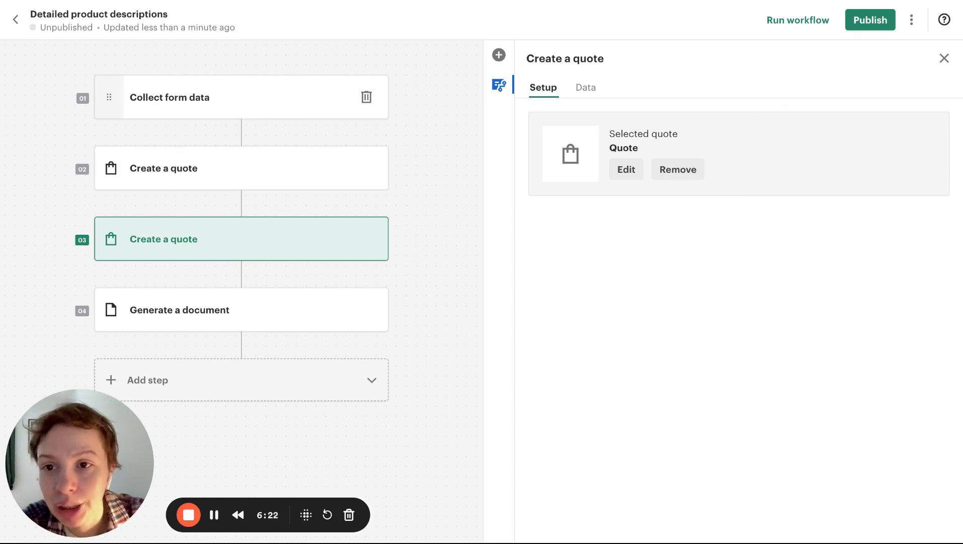
click(109, 97)
click(596, 90)
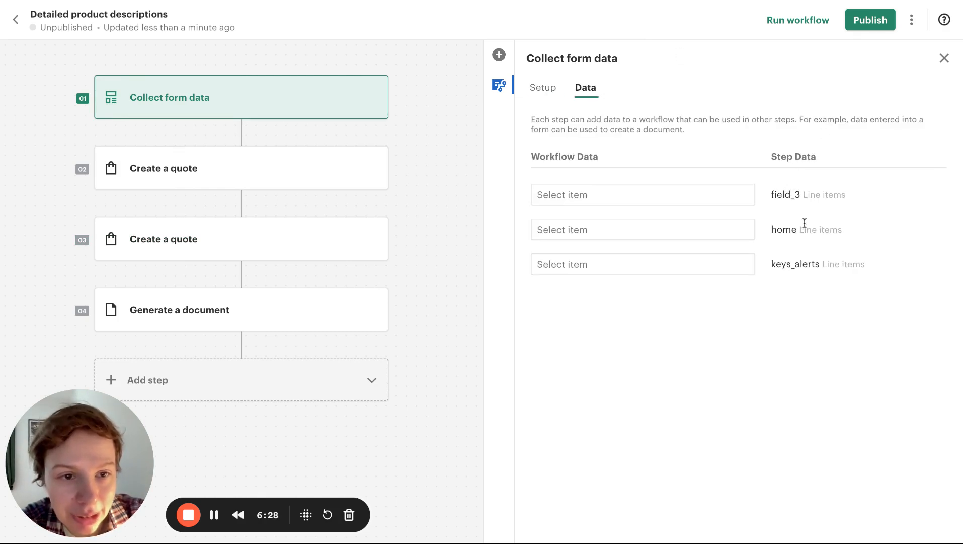
drag(792, 195, 774, 196)
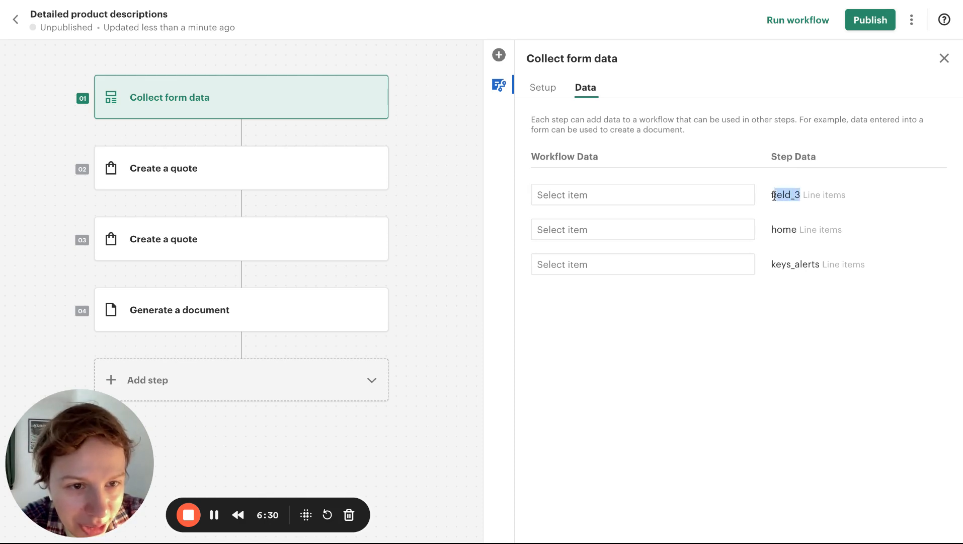
click(780, 195)
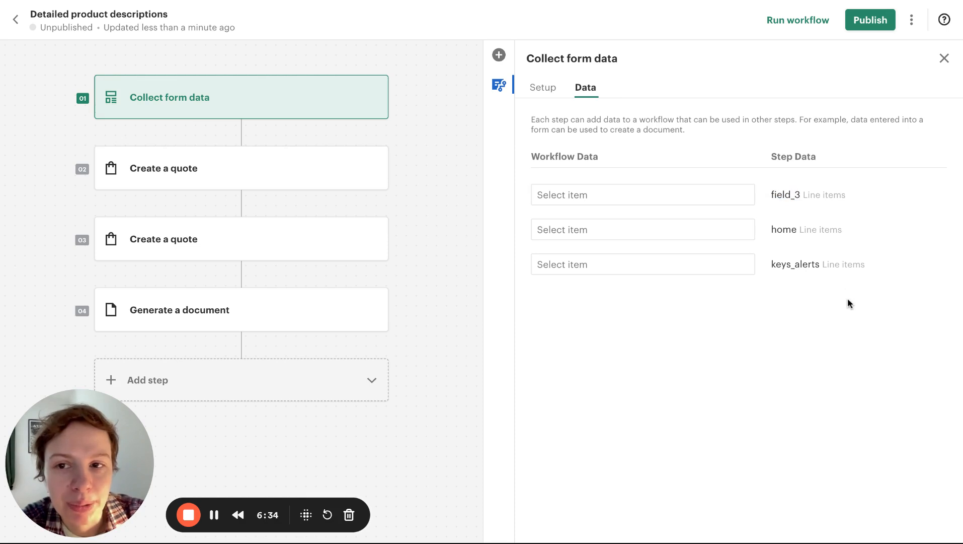
Check which form data is mapped to the product lines in the first Create a quote step
click(254, 177)
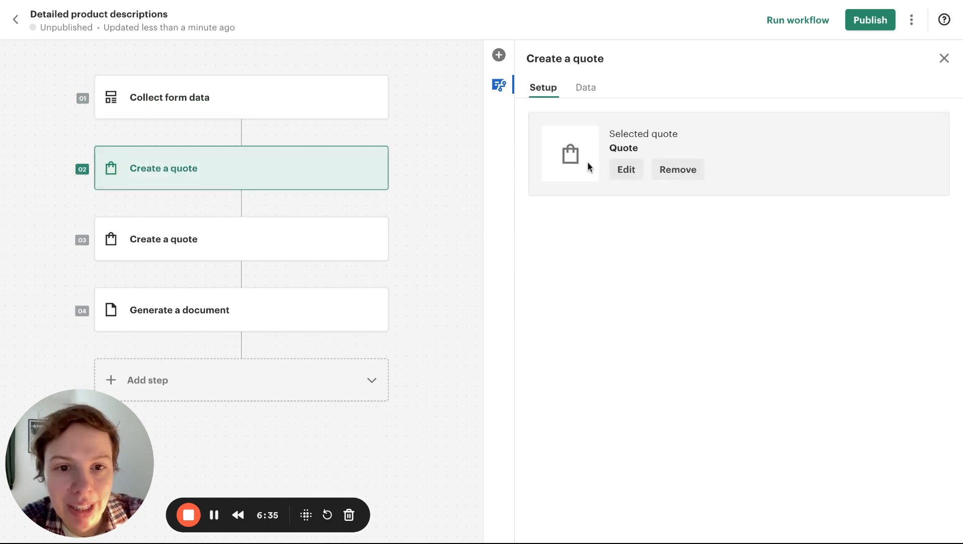
click(588, 93)
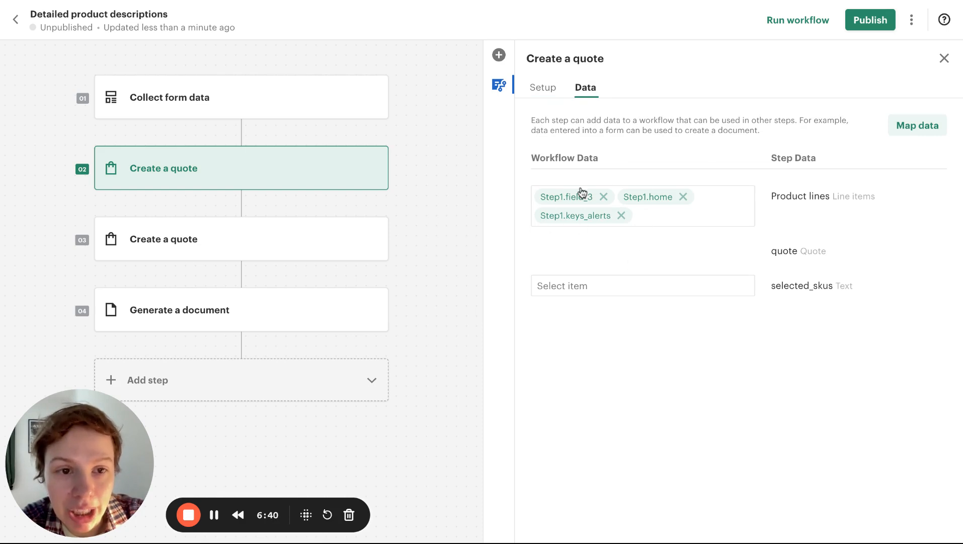
mouse_move(320, 168)
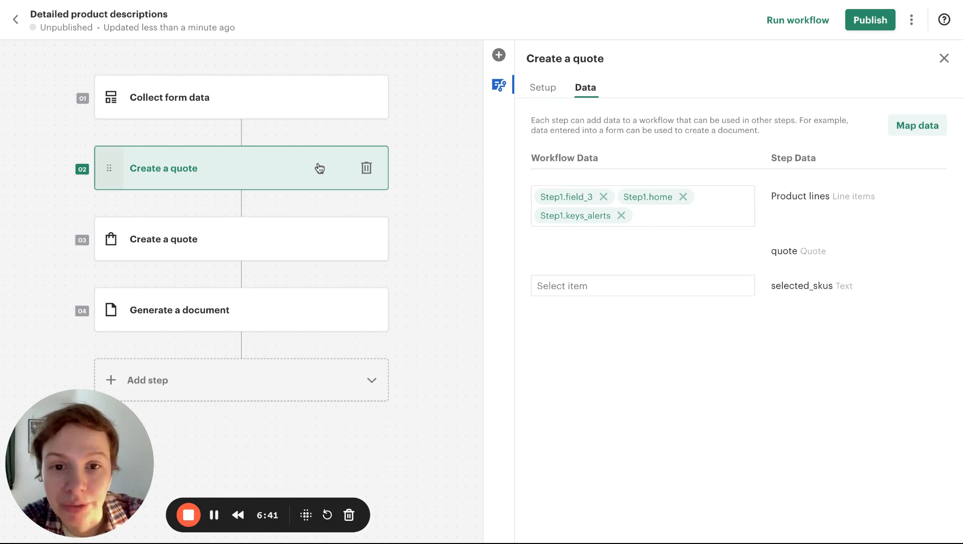
Examine the first quote's rule that updates the selected_skus variable, and save the rule and the quote
click(546, 90)
click(624, 169)
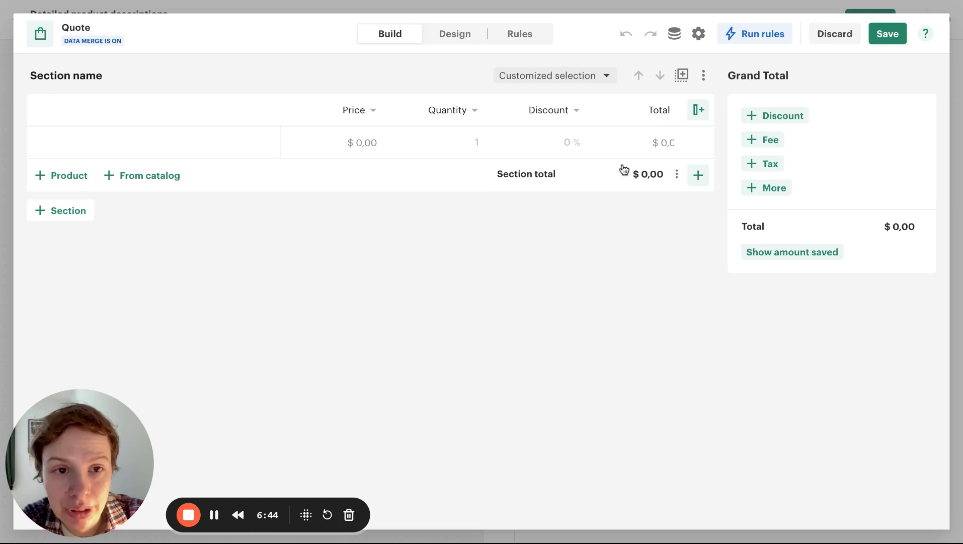
click(521, 36)
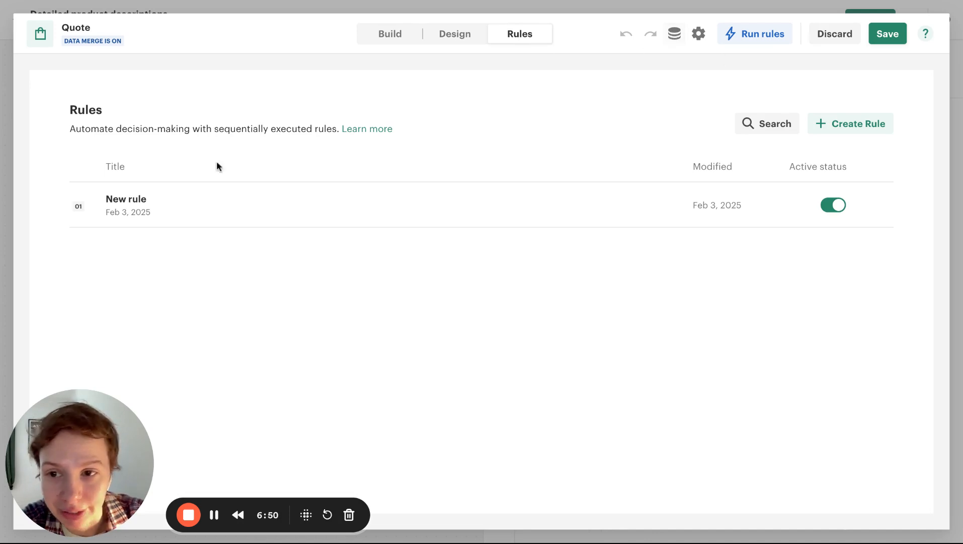
click(187, 213)
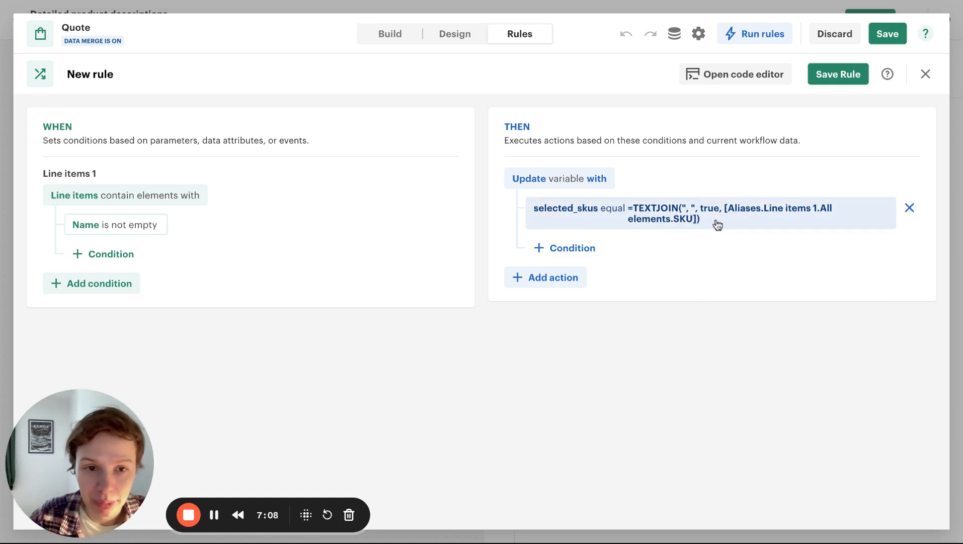
click(849, 77)
click(383, 32)
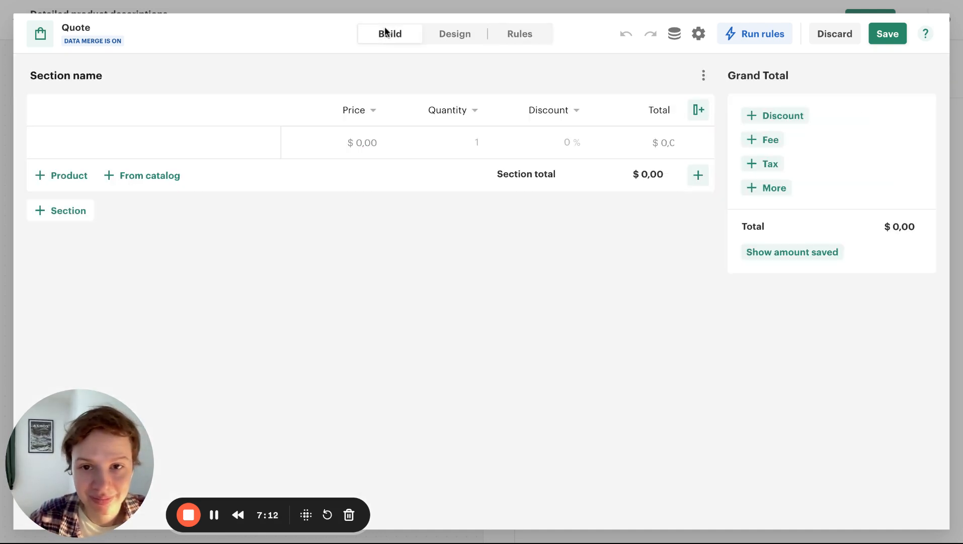
click(885, 33)
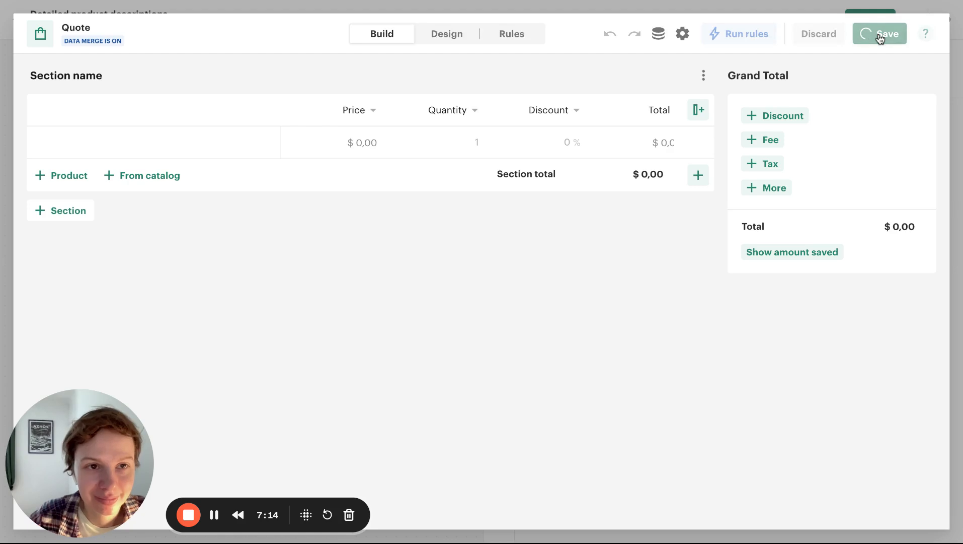
Check which workflow data is mapped to selected_products in the second Create a quote step
click(200, 253)
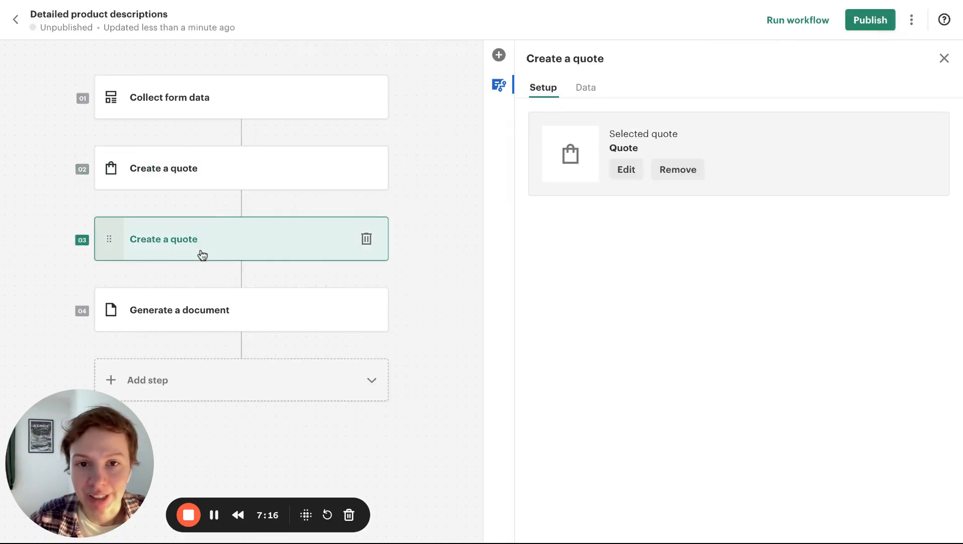
click(586, 89)
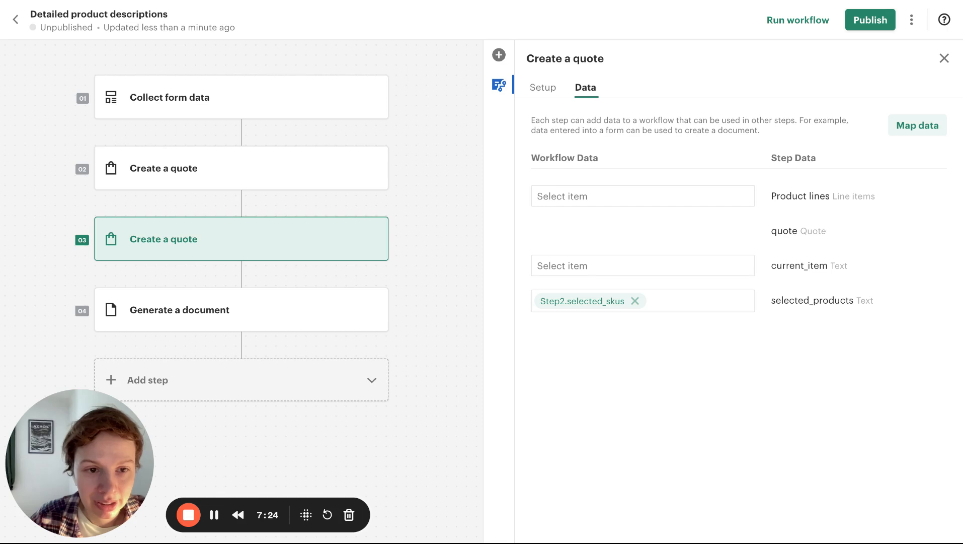
click(542, 87)
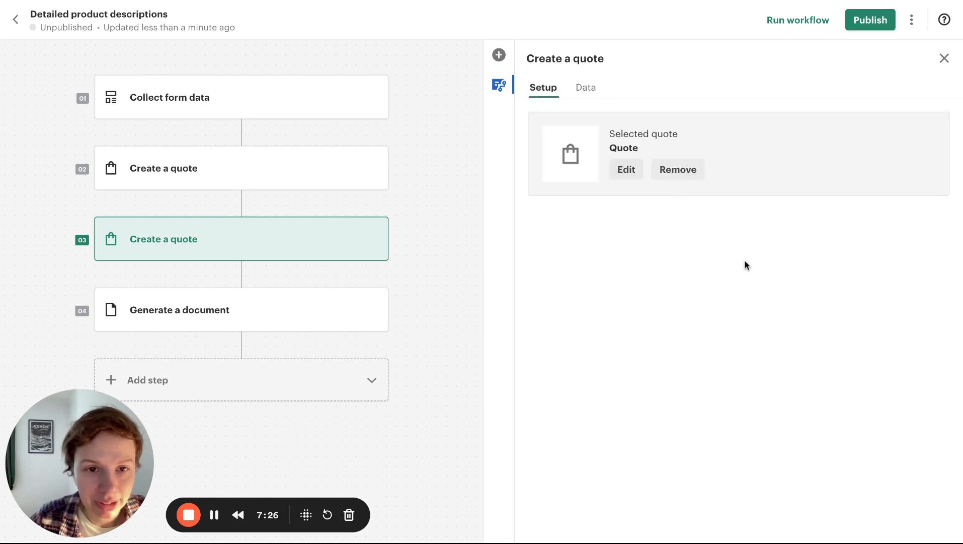
Examine the Technical specification quote's rule that adds products from selected_products, and save the rule and the quote
click(626, 170)
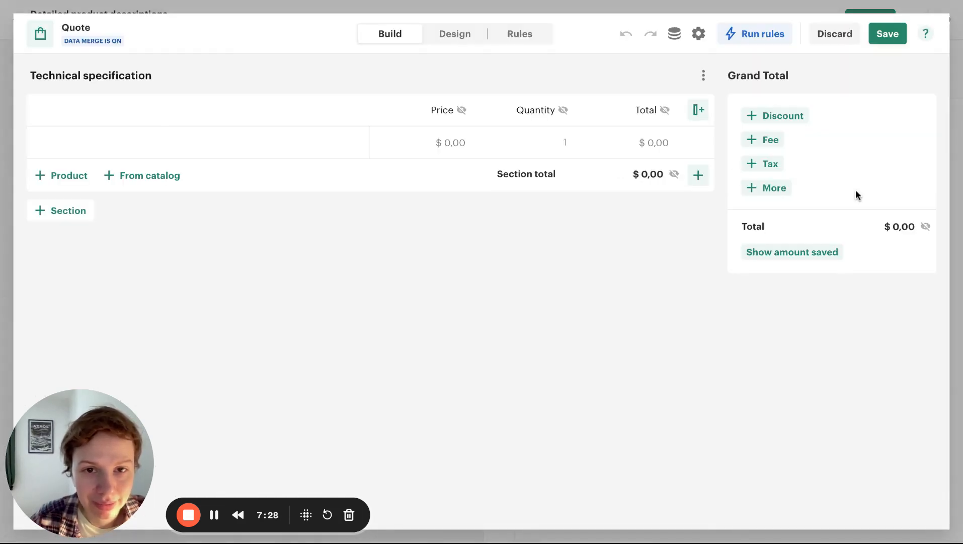
click(548, 31)
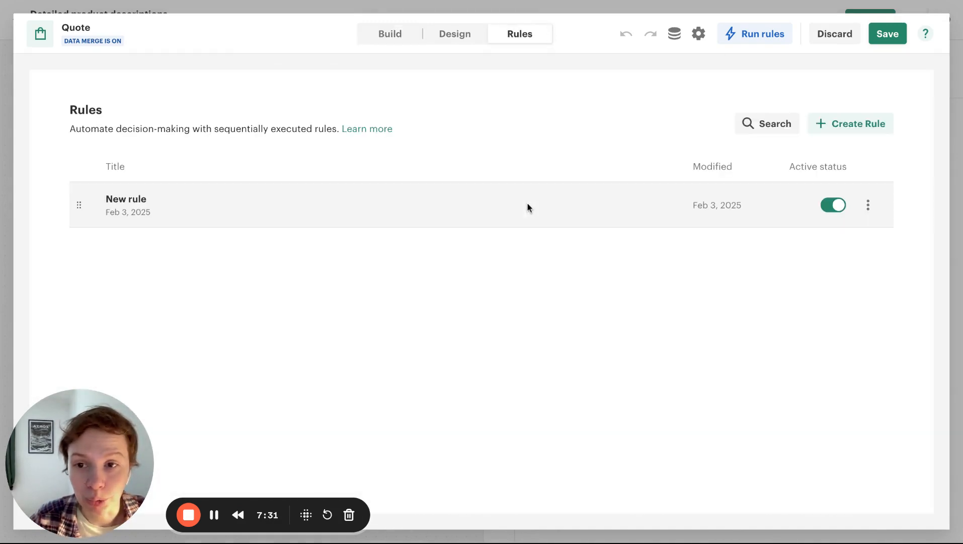
click(388, 199)
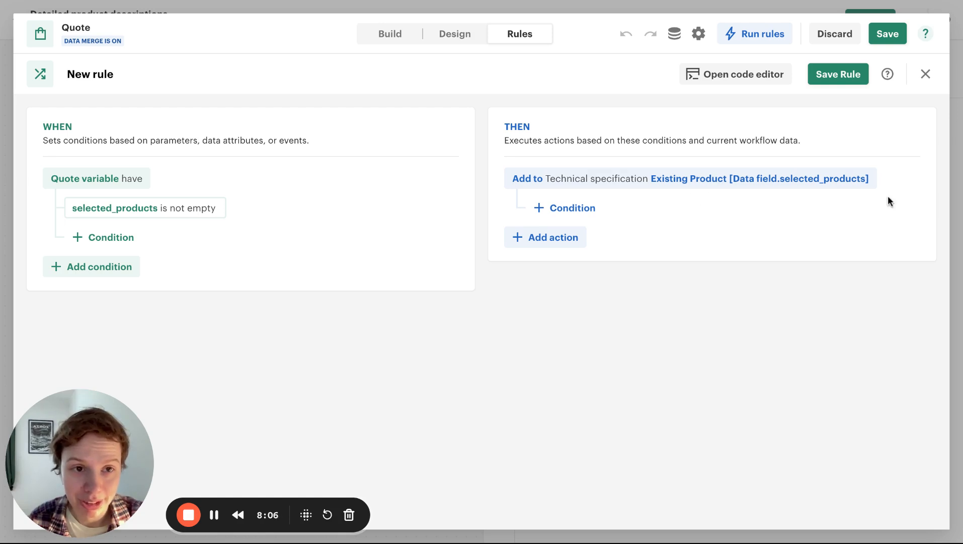
click(861, 79)
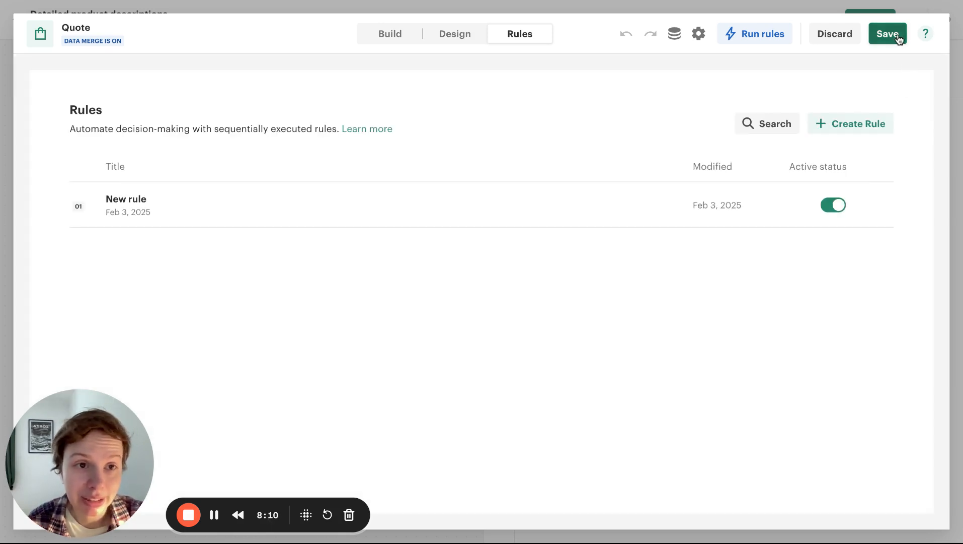
click(890, 36)
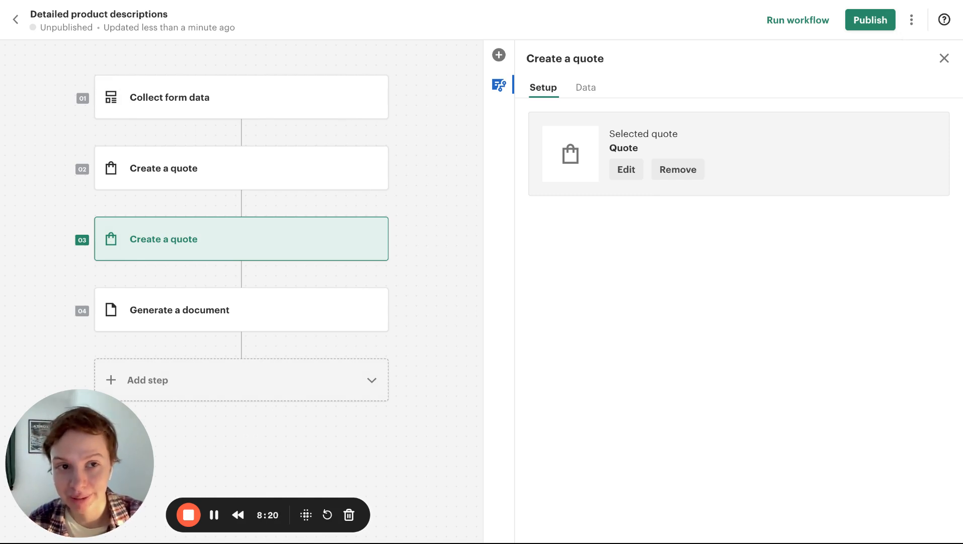
Run the workflow and submit the form with Smart thermostat, Motion detector and Video doorbell selected
click(825, 22)
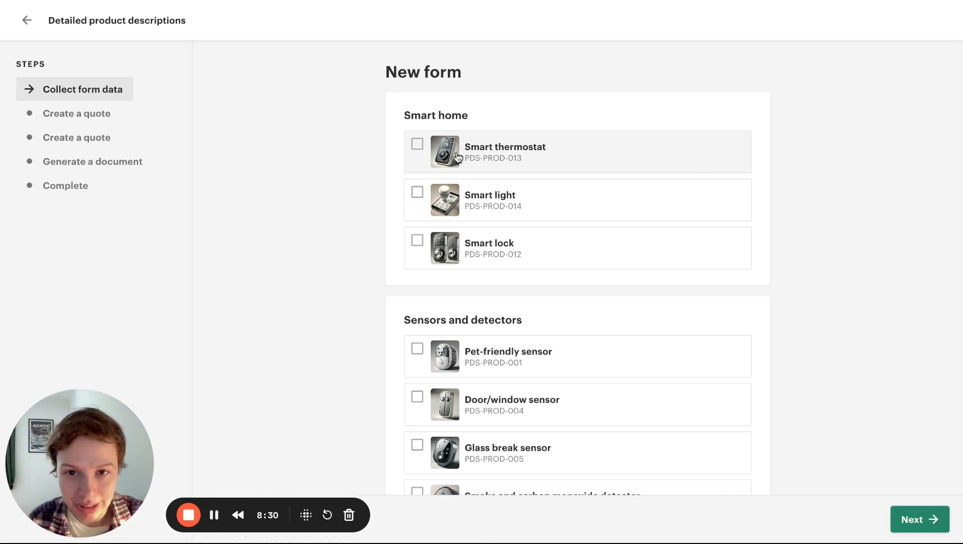
click(418, 145)
scroll(531, 256, down, 8)
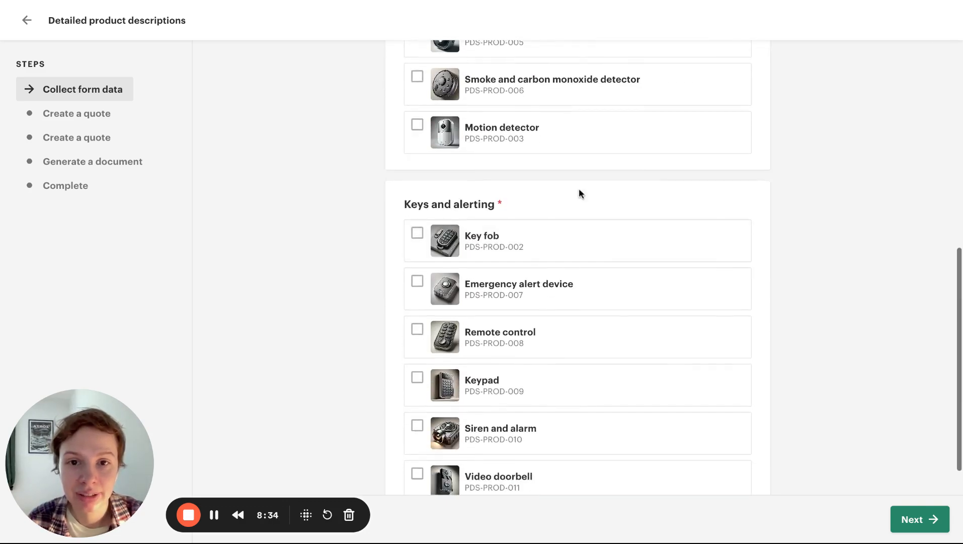
click(632, 148)
scroll(675, 375, down, 1)
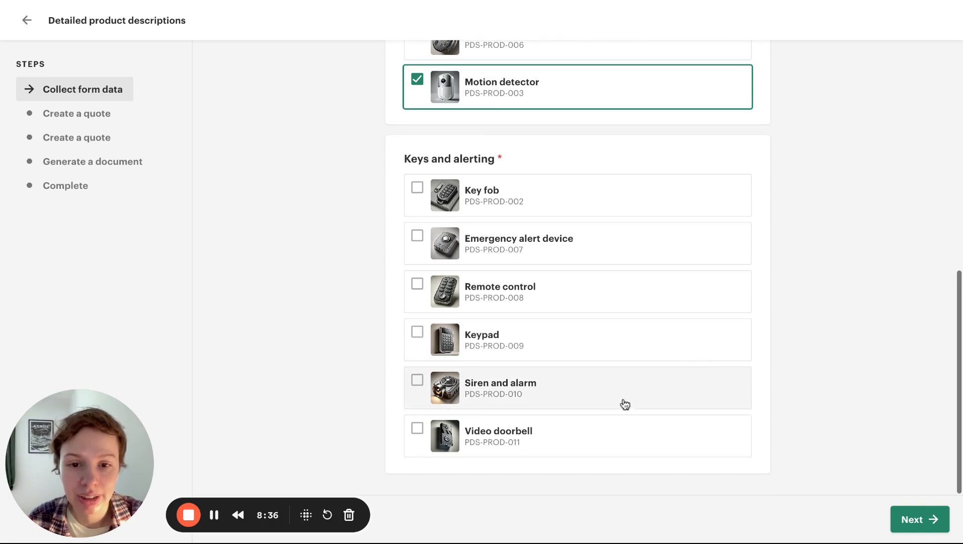
click(576, 448)
click(911, 519)
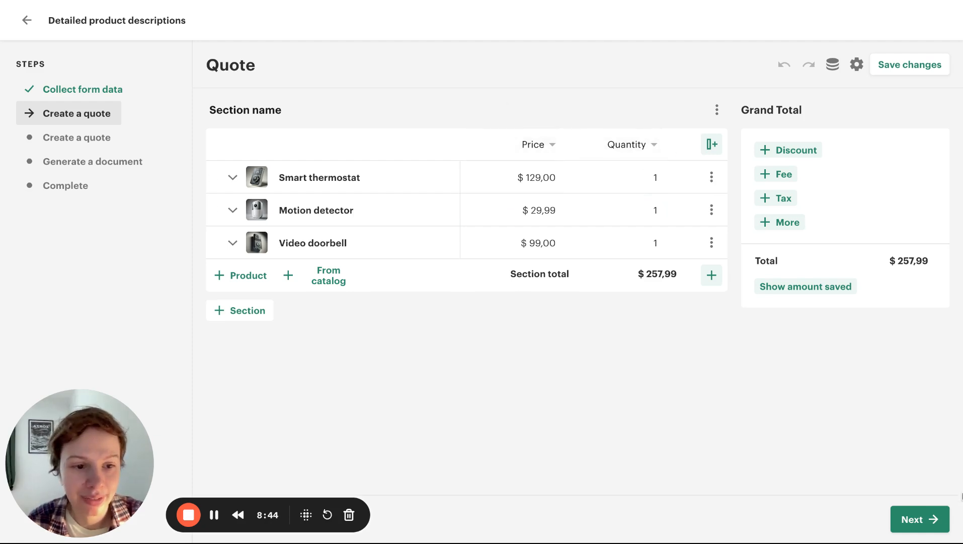
Continue to the Technical specification quote and check the full description of the Smart thermostat
click(920, 519)
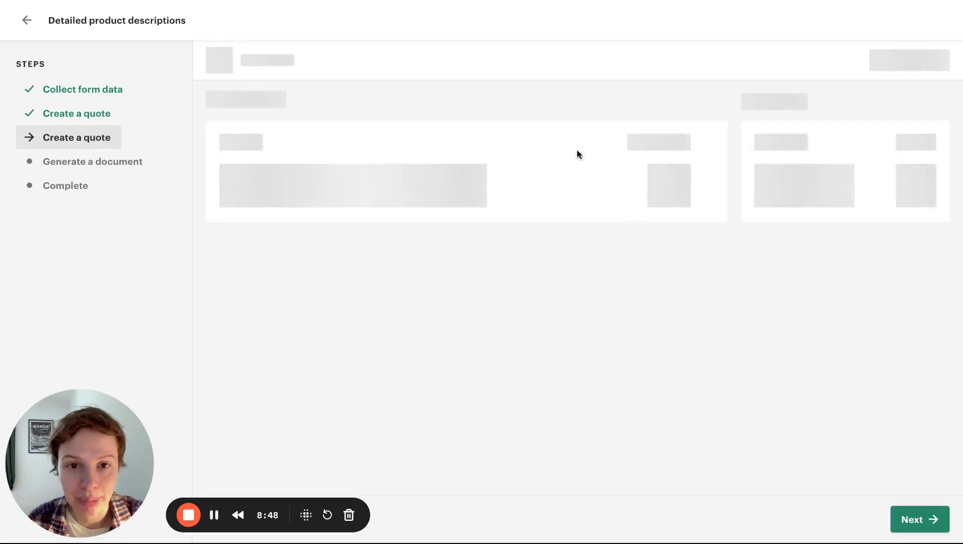
click(232, 178)
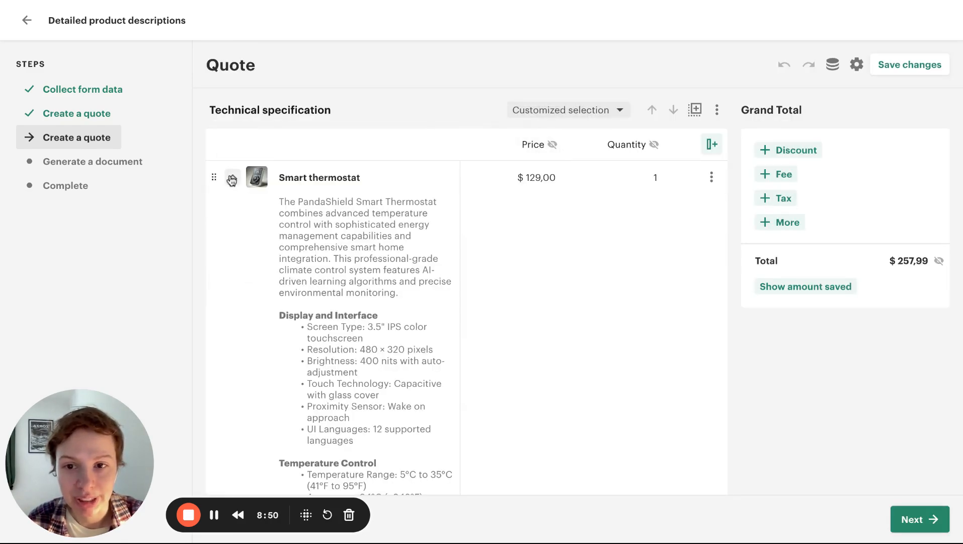
click(232, 179)
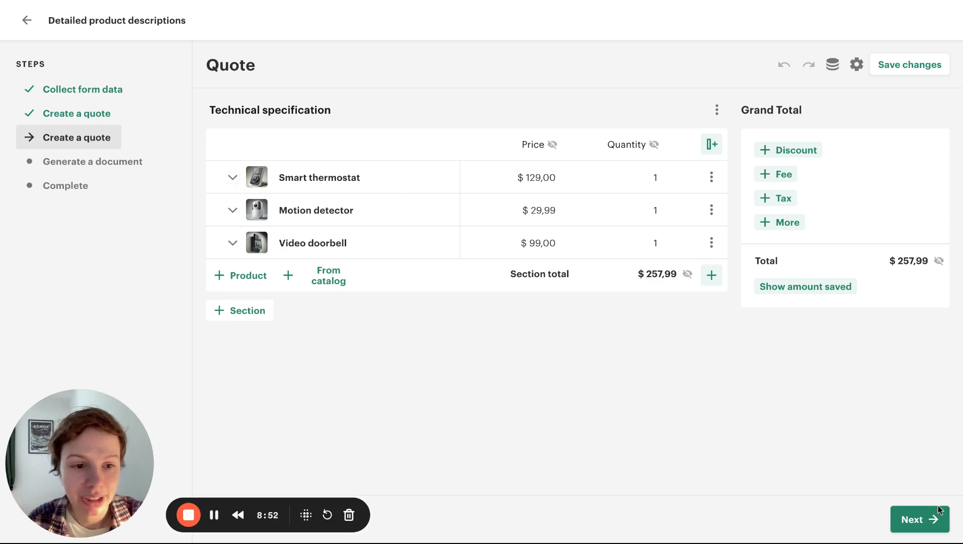
Check the selected_products value in the Technical specification quote's data fields
click(923, 519)
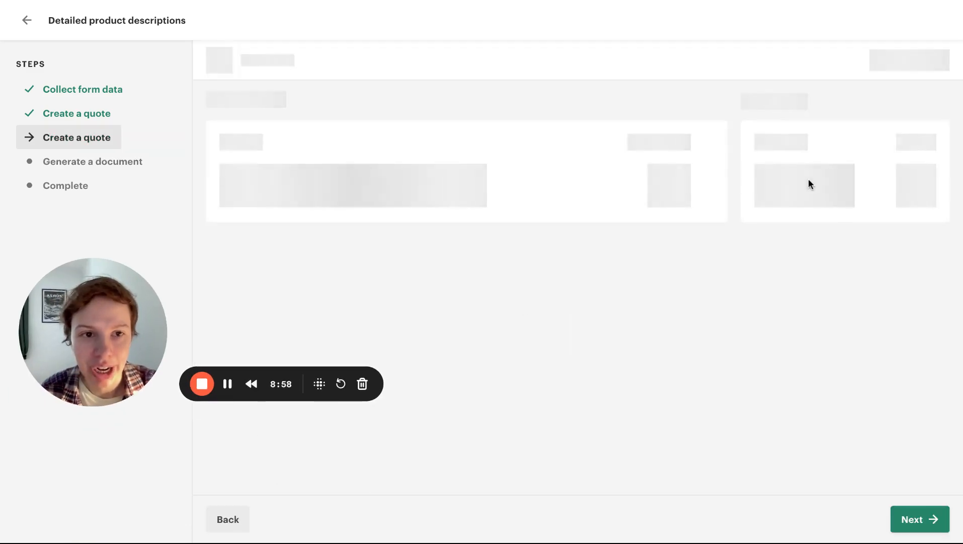
click(833, 65)
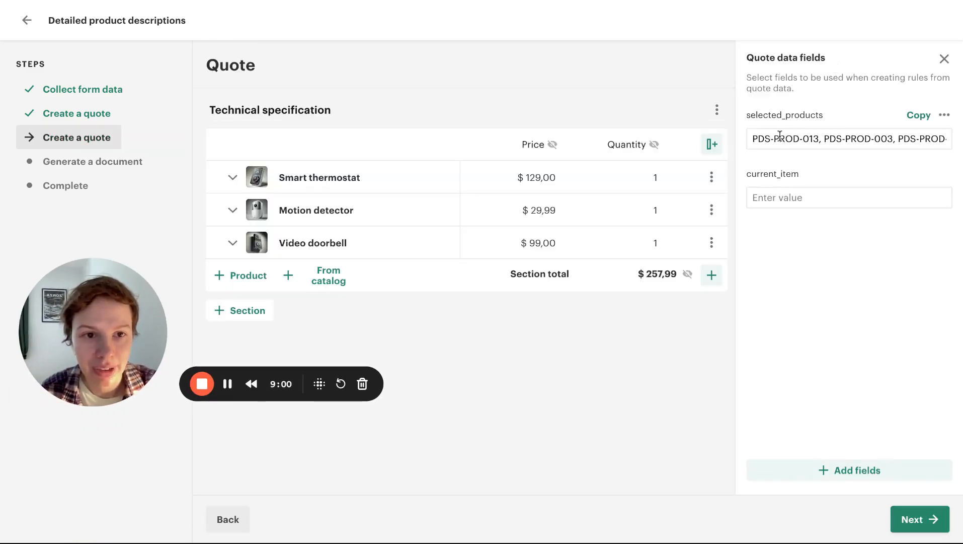
scroll(781, 136, right, 1)
scroll(754, 142, left, 1)
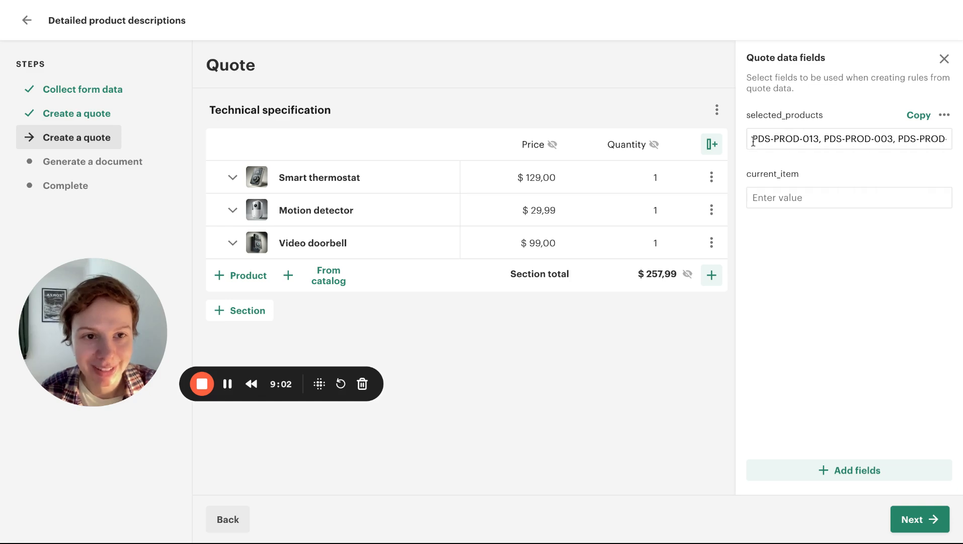
Accept the Technical specification quote and generate the document without adding any recipients
click(916, 518)
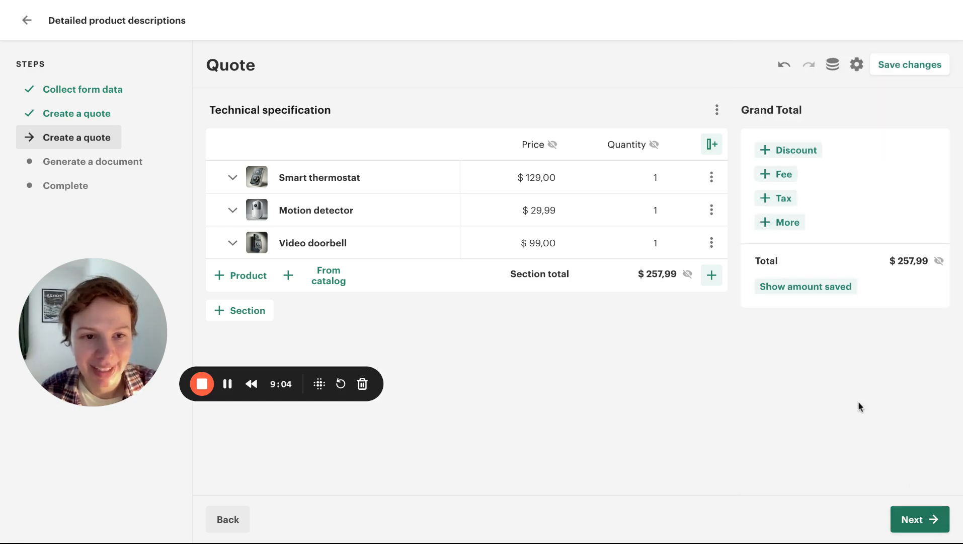
click(916, 520)
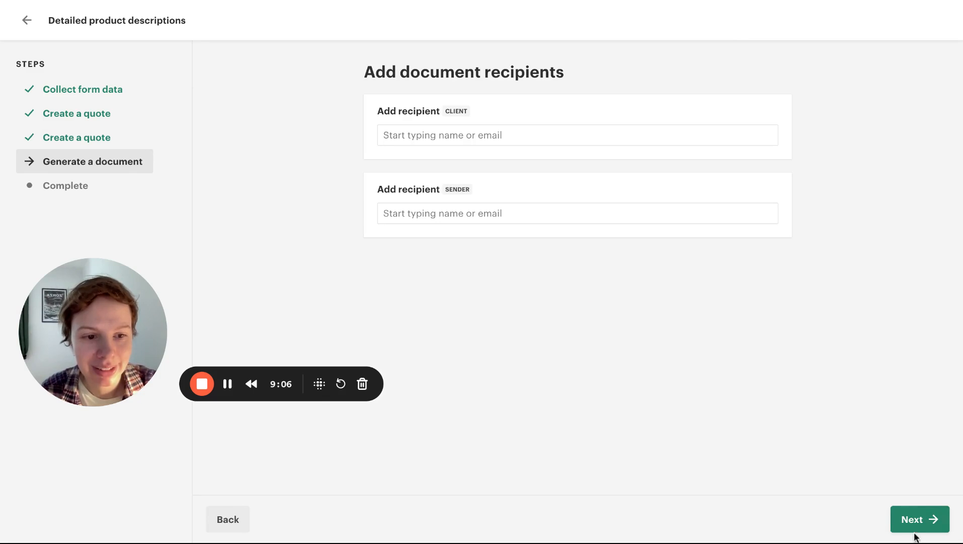
click(914, 520)
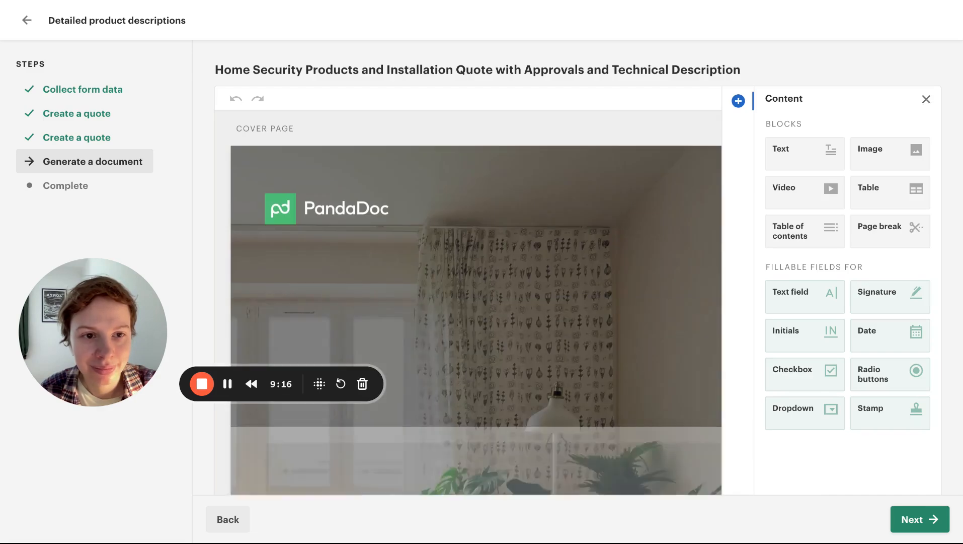
Review the generated document's pricing section and the technical specifications of the Smart thermostat, Motion detector and Video doorbell
click(928, 101)
scroll(815, 295, down, 10)
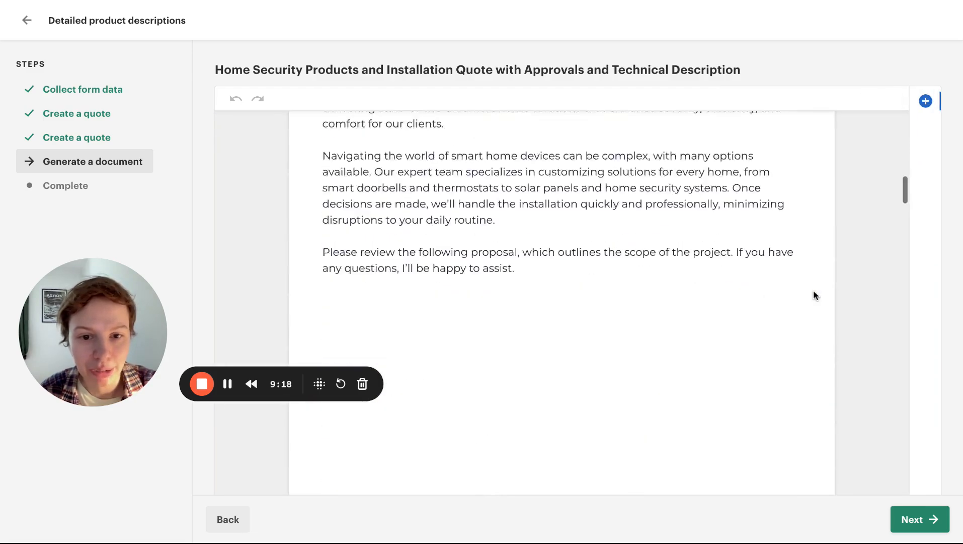
scroll(816, 295, down, 15)
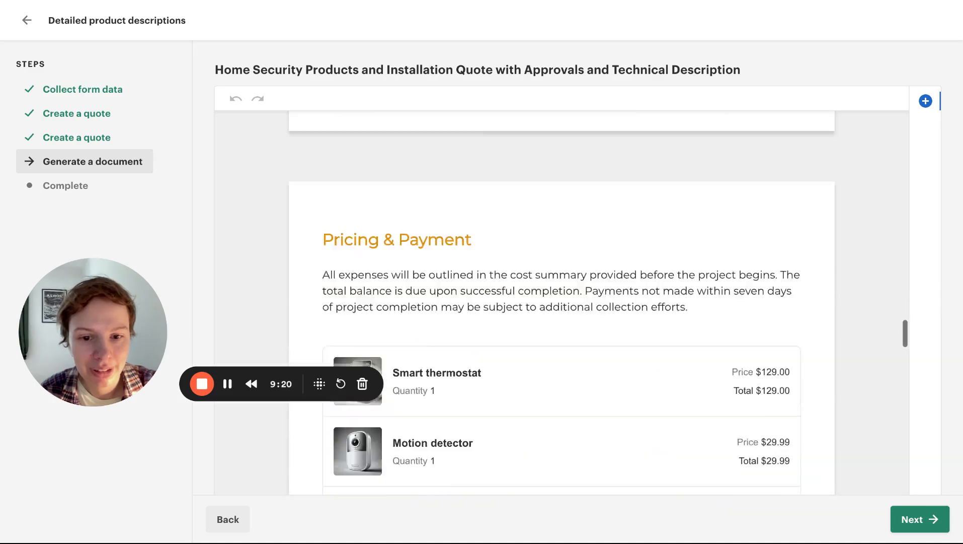
scroll(543, 302, up, 3)
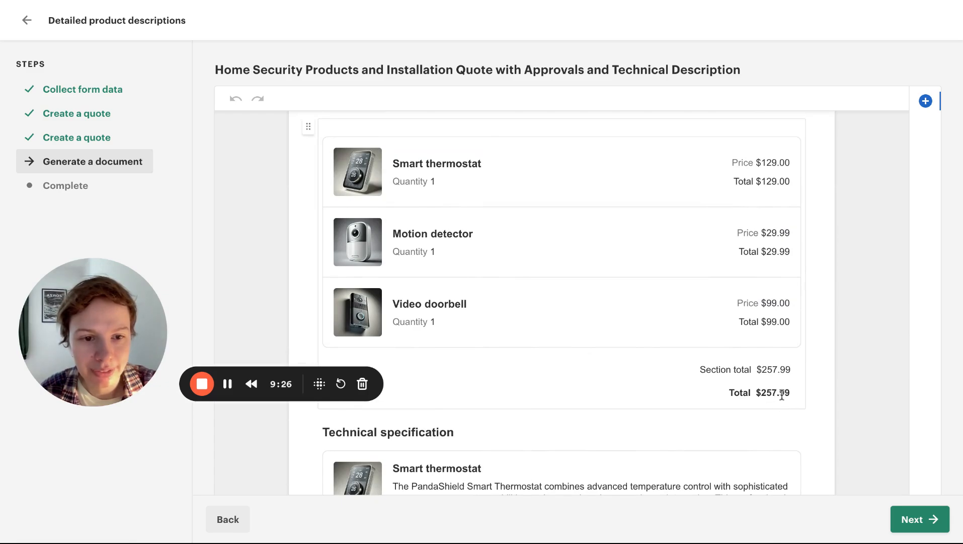
scroll(782, 395, down, 15)
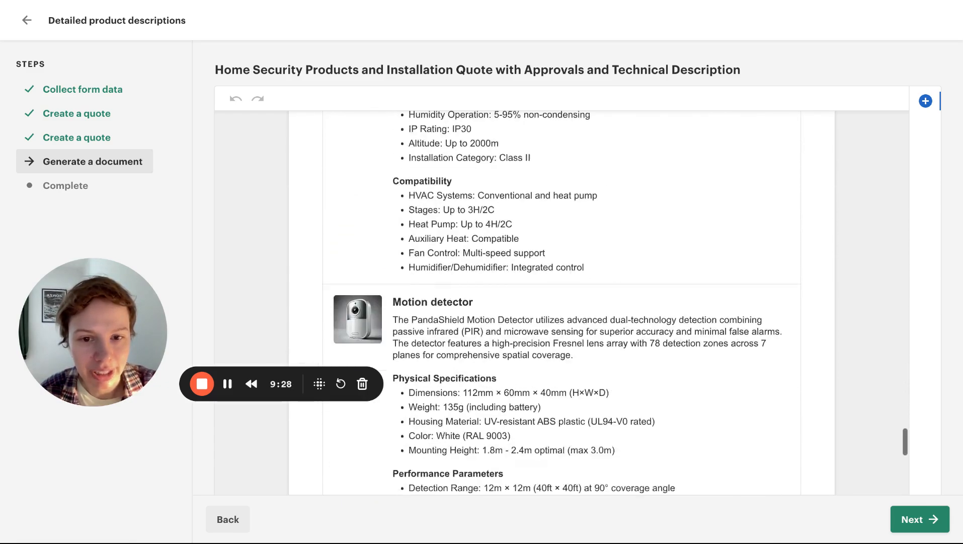
scroll(926, 483, down, 15)
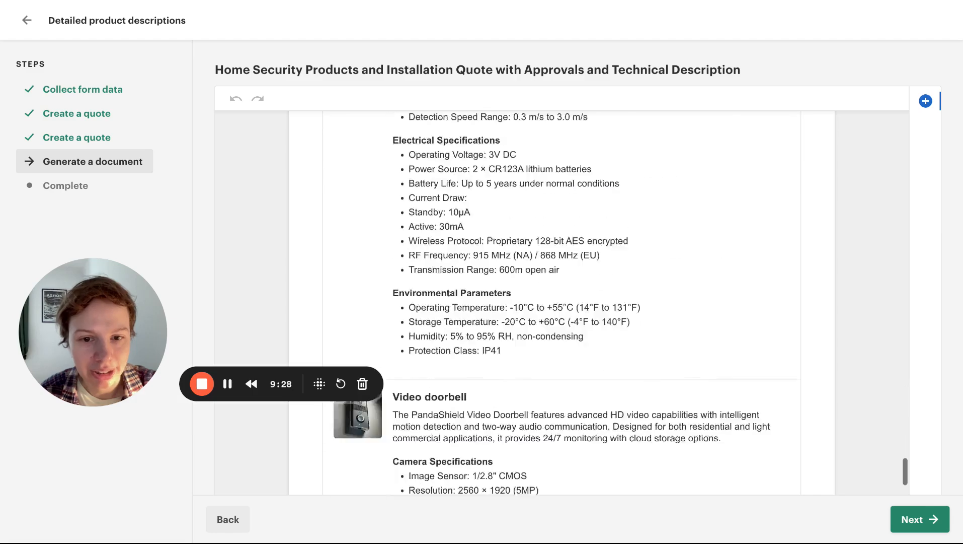
Complete the workflow and open the created document to check its technical specifications through to the Video doorbell
click(927, 527)
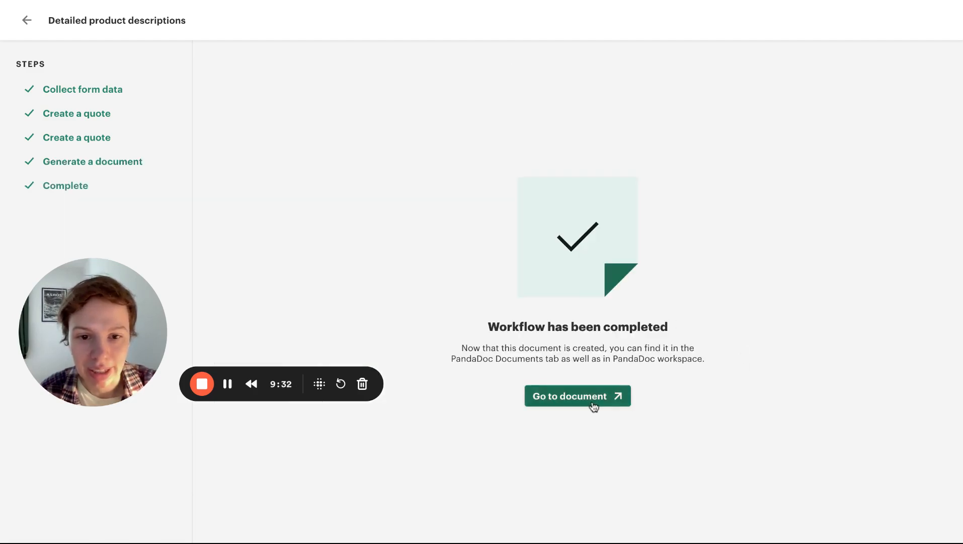
click(593, 403)
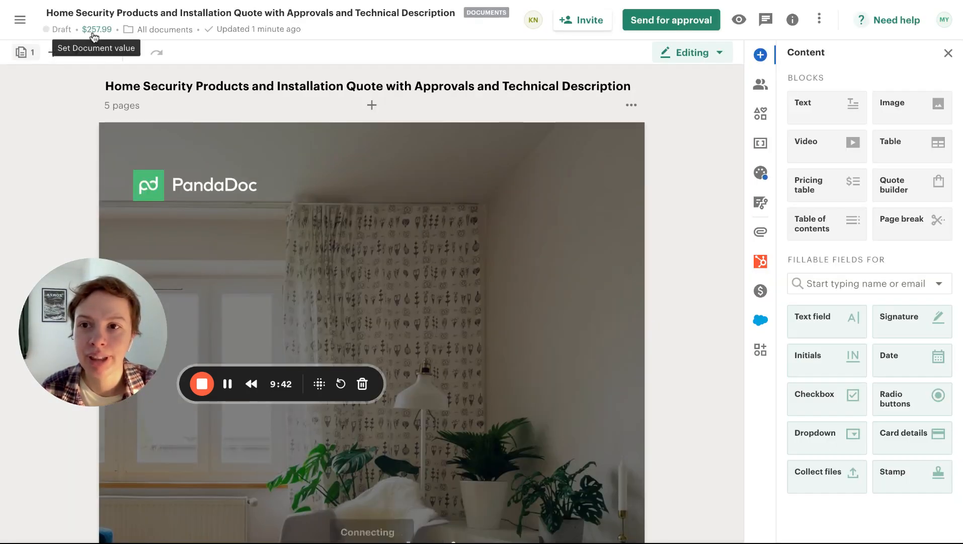
scroll(401, 300, down, 20)
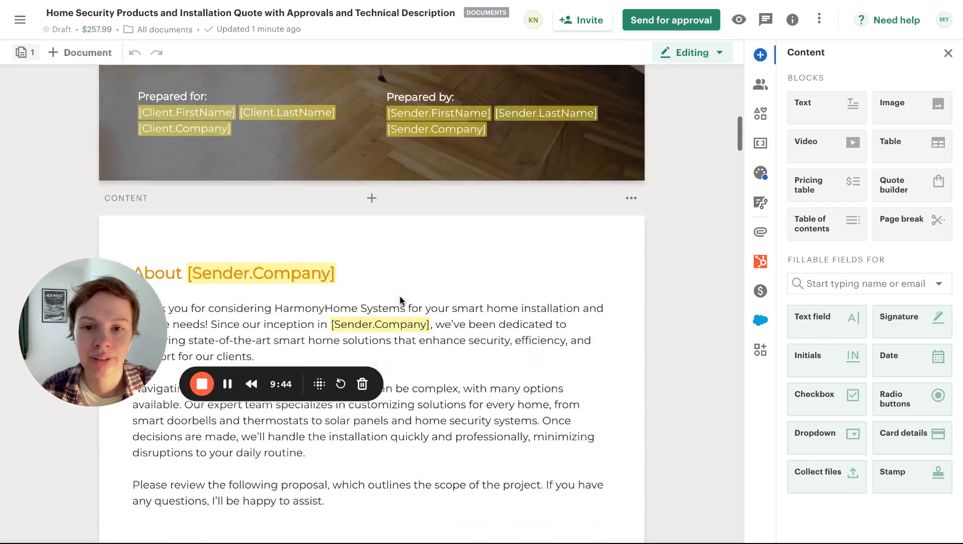
scroll(410, 258, down, 20)
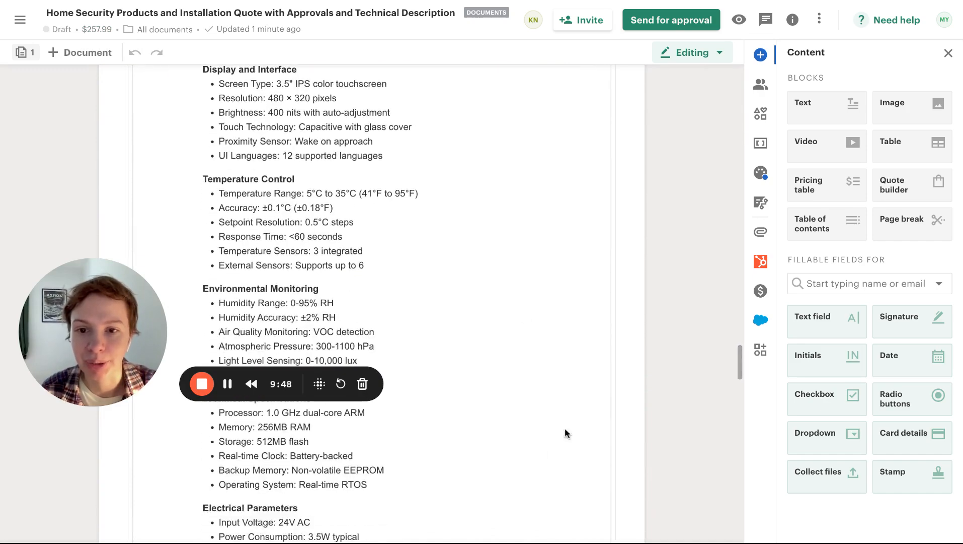
scroll(521, 492, down, 15)
scroll(520, 492, down, 15)
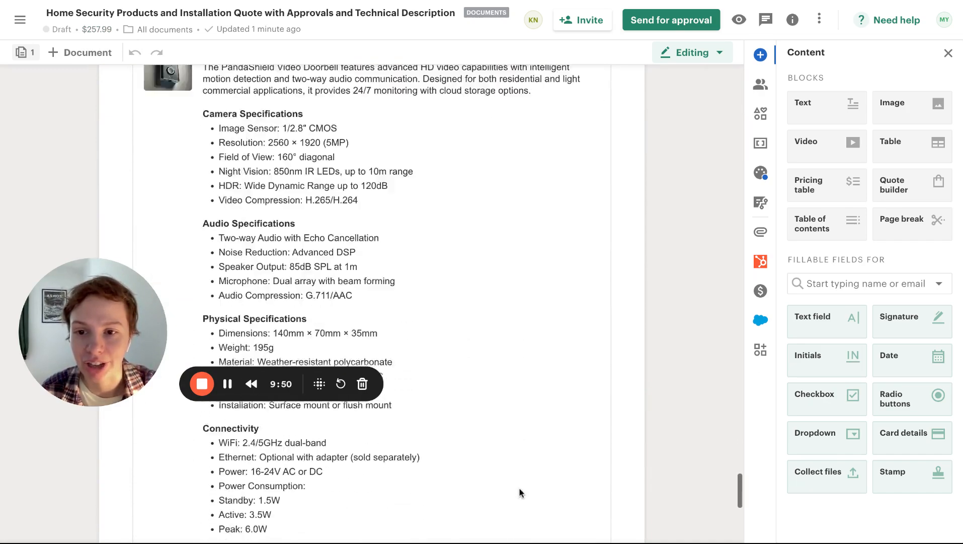